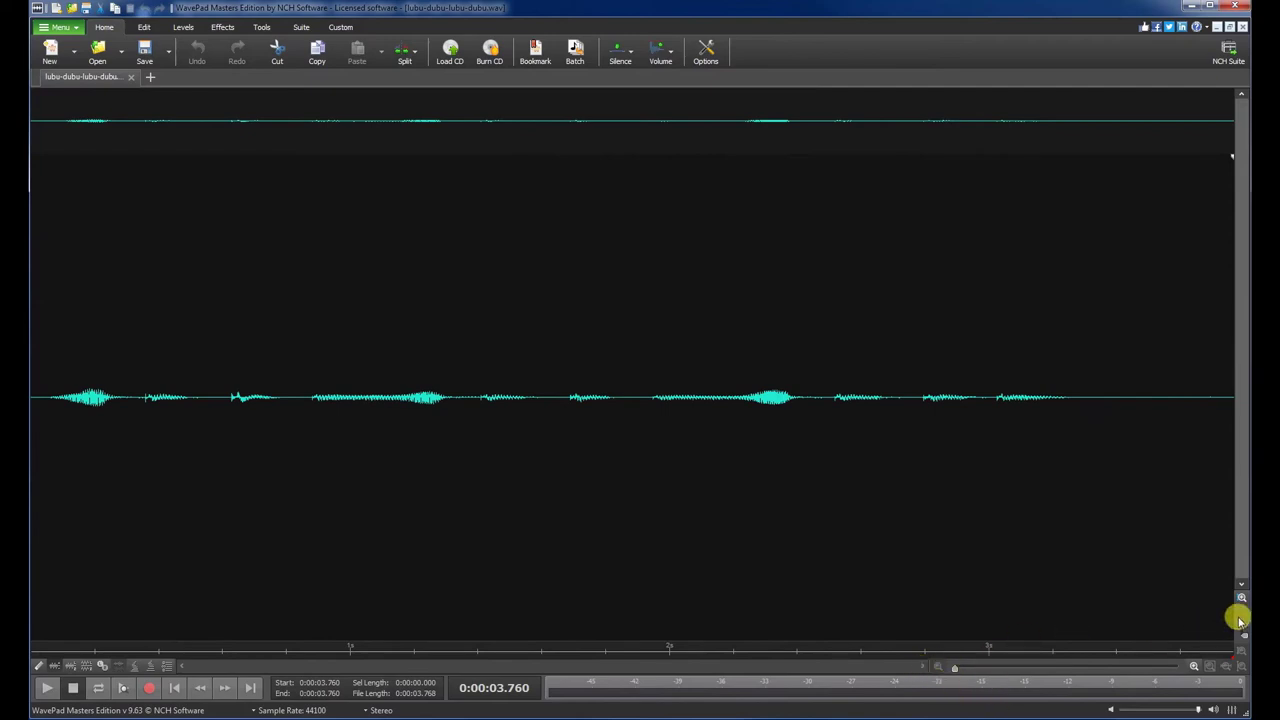
Step: Select the first 0.618 seconds of the recording and play back the selection
click(1241, 597)
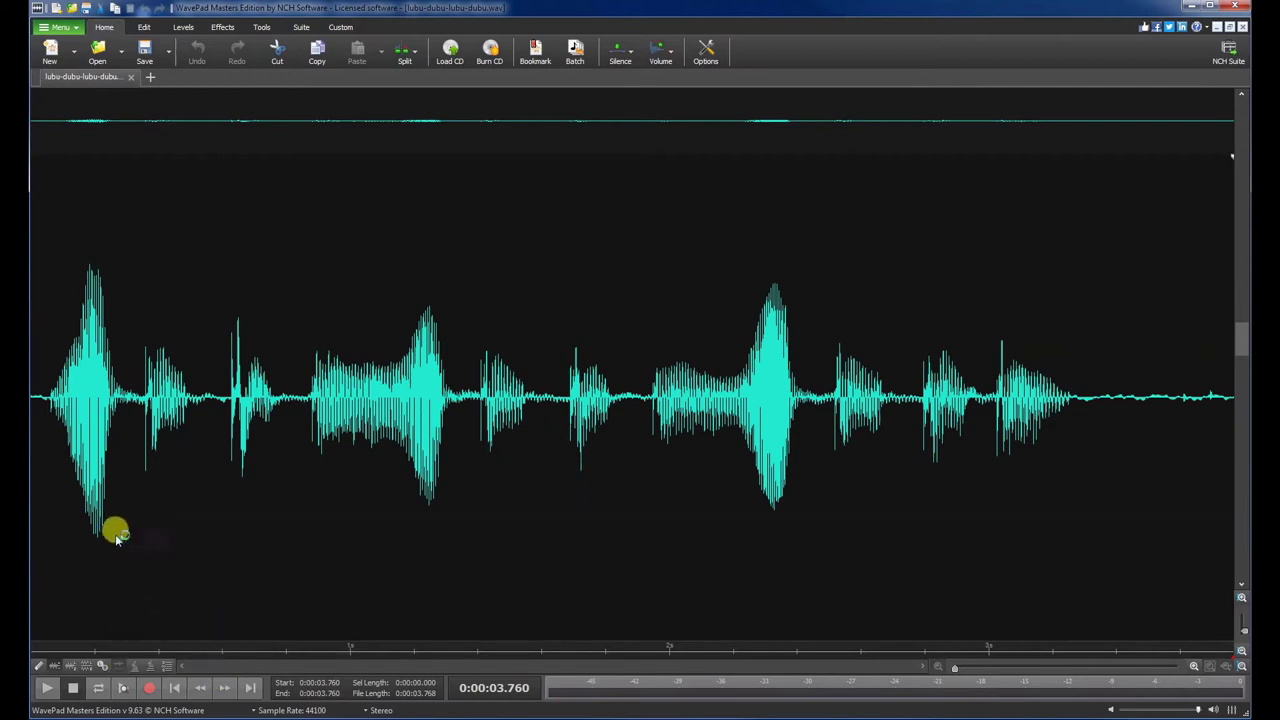
click(63, 165)
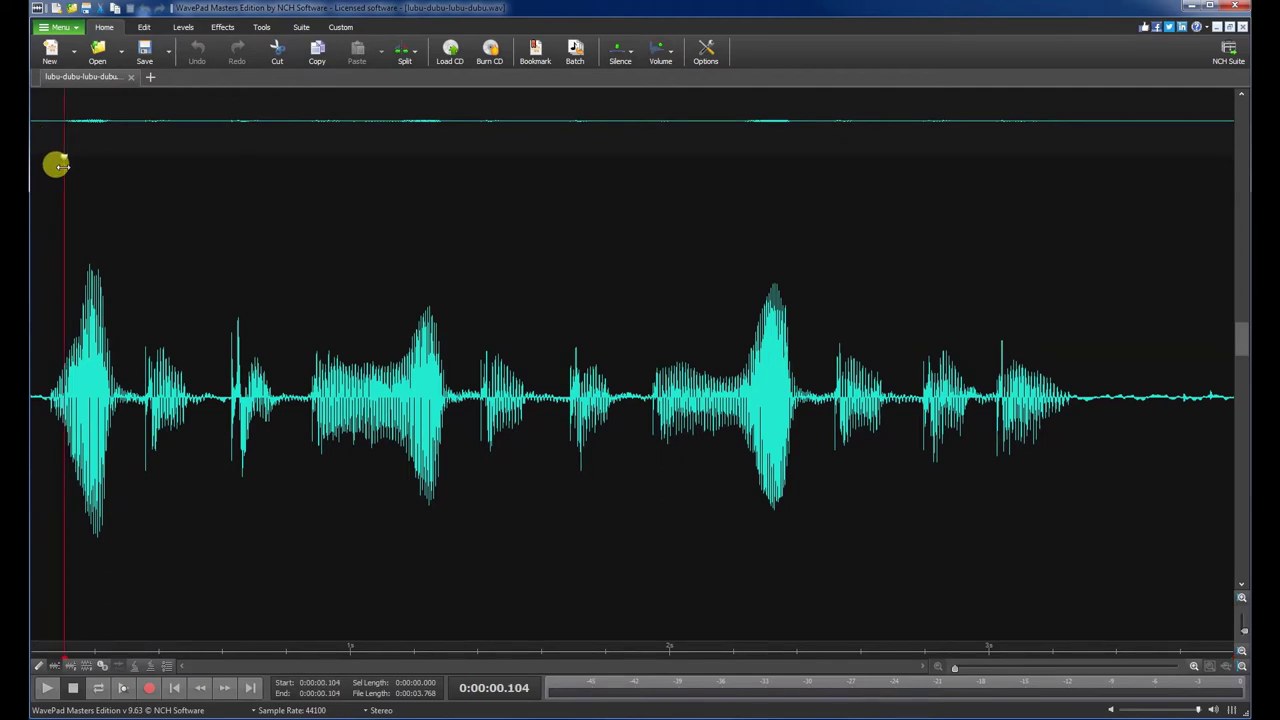
click(326, 682)
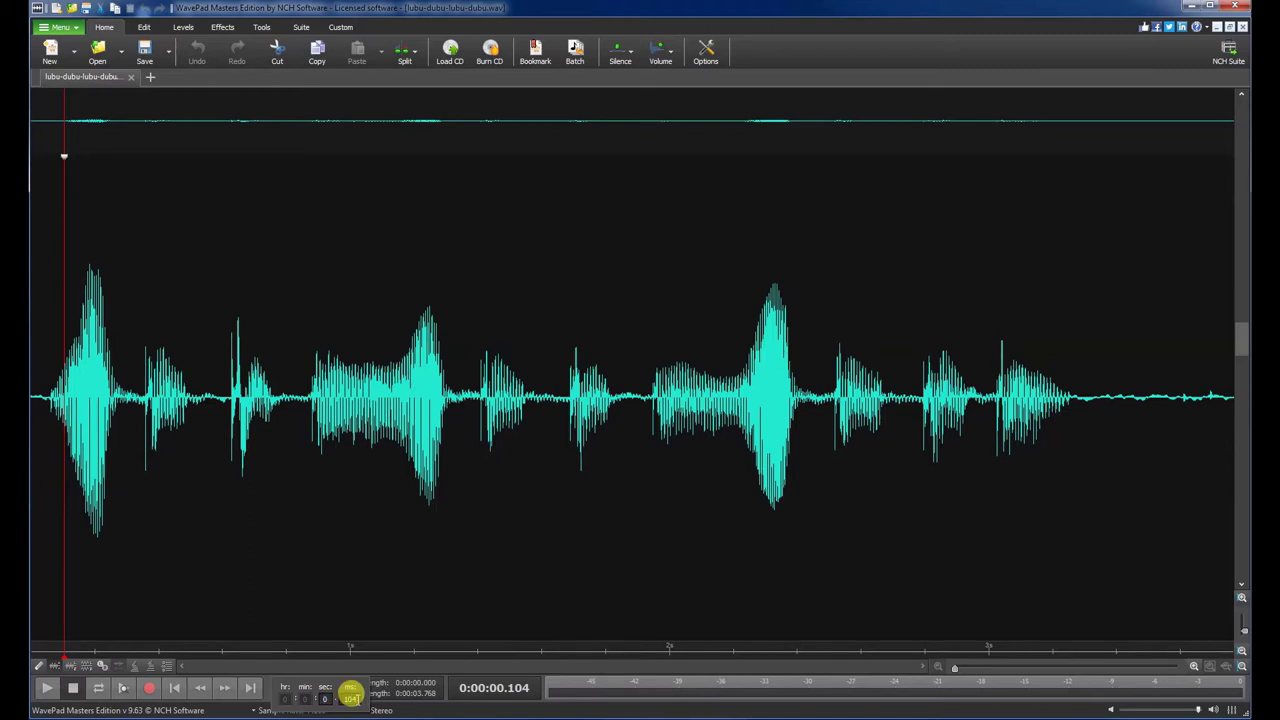
key(Return)
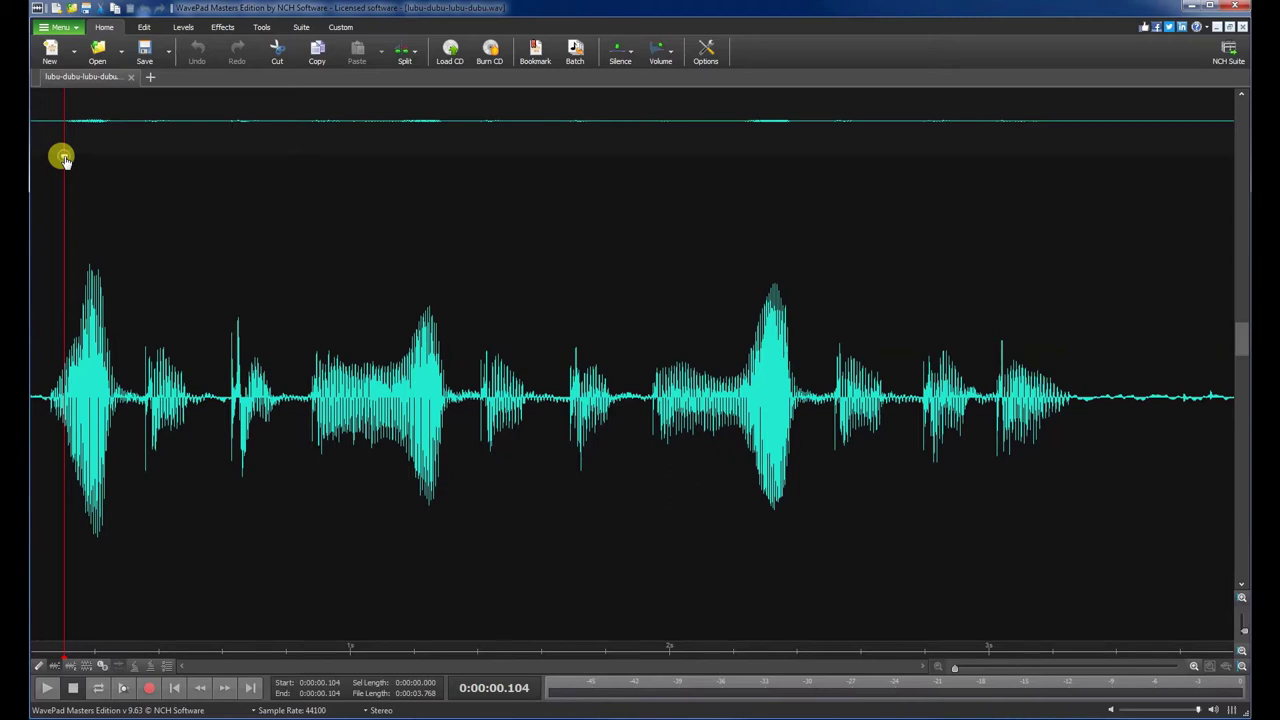
drag(64, 160, 229, 168)
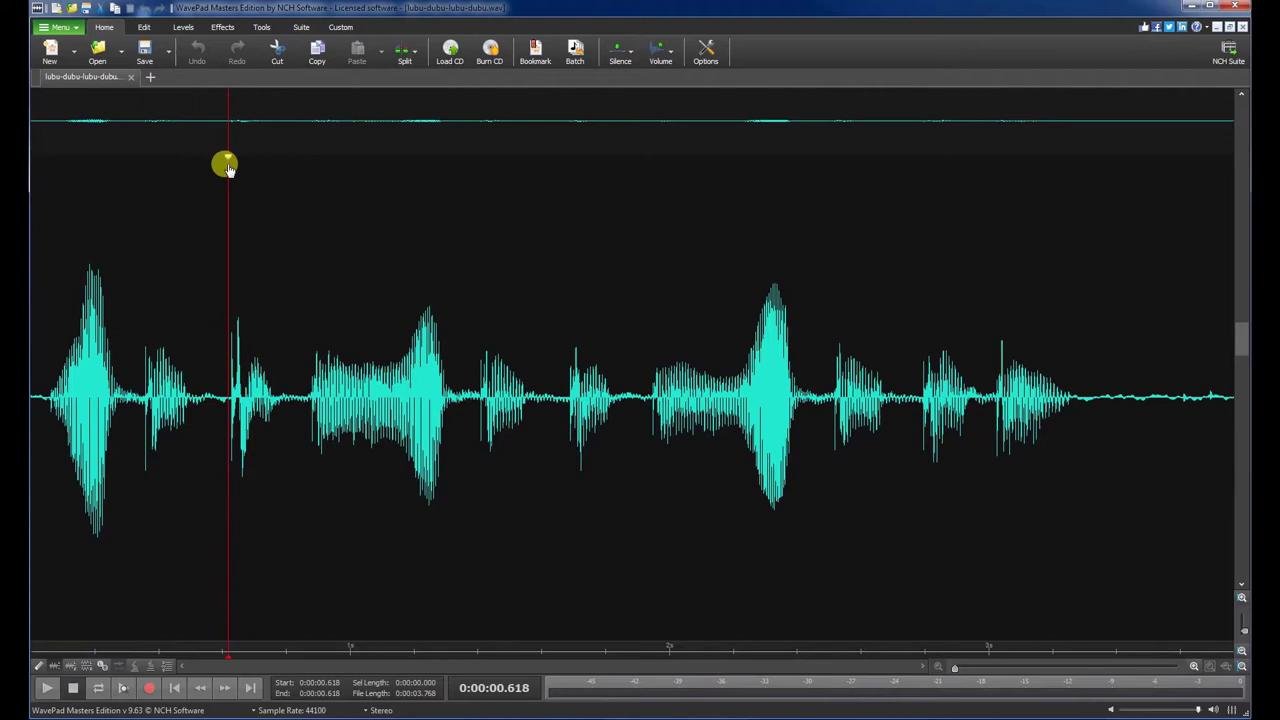
drag(228, 168, 25, 200)
click(47, 688)
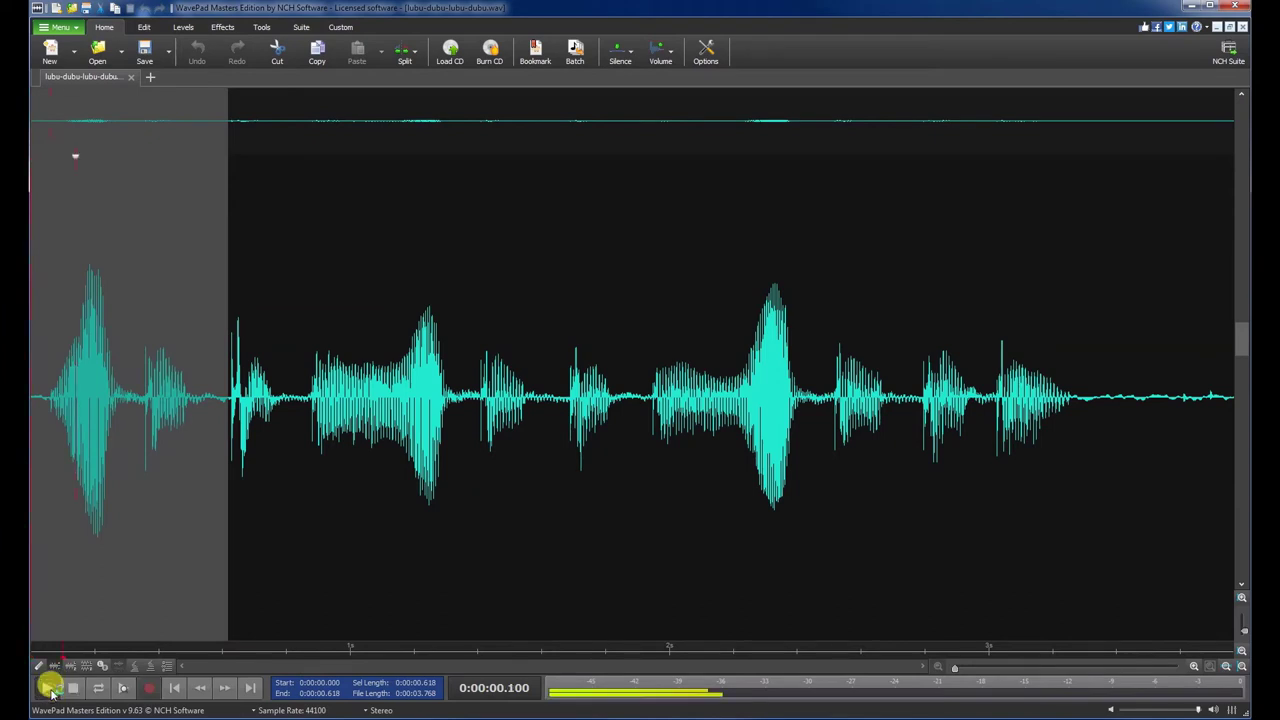
click(50, 690)
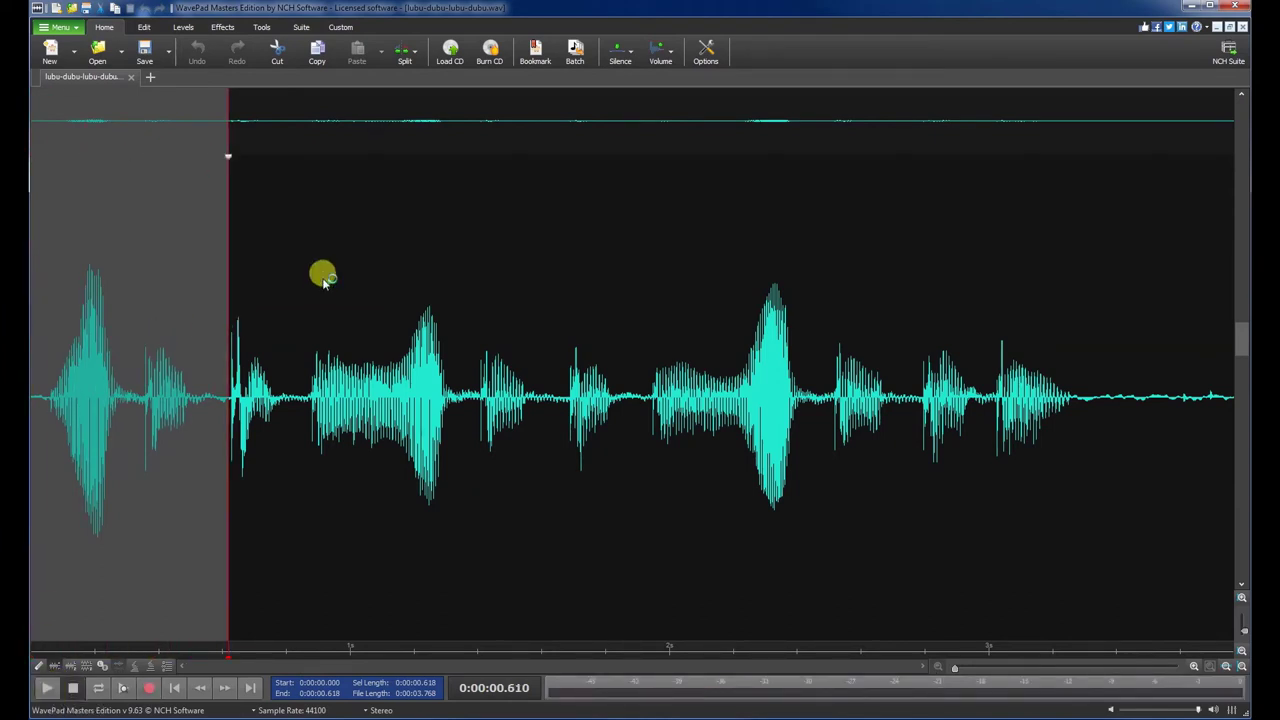
Step: Open the Speed and Pitch Change voice effect for the selection and preview it with the current settings
click(223, 27)
click(307, 52)
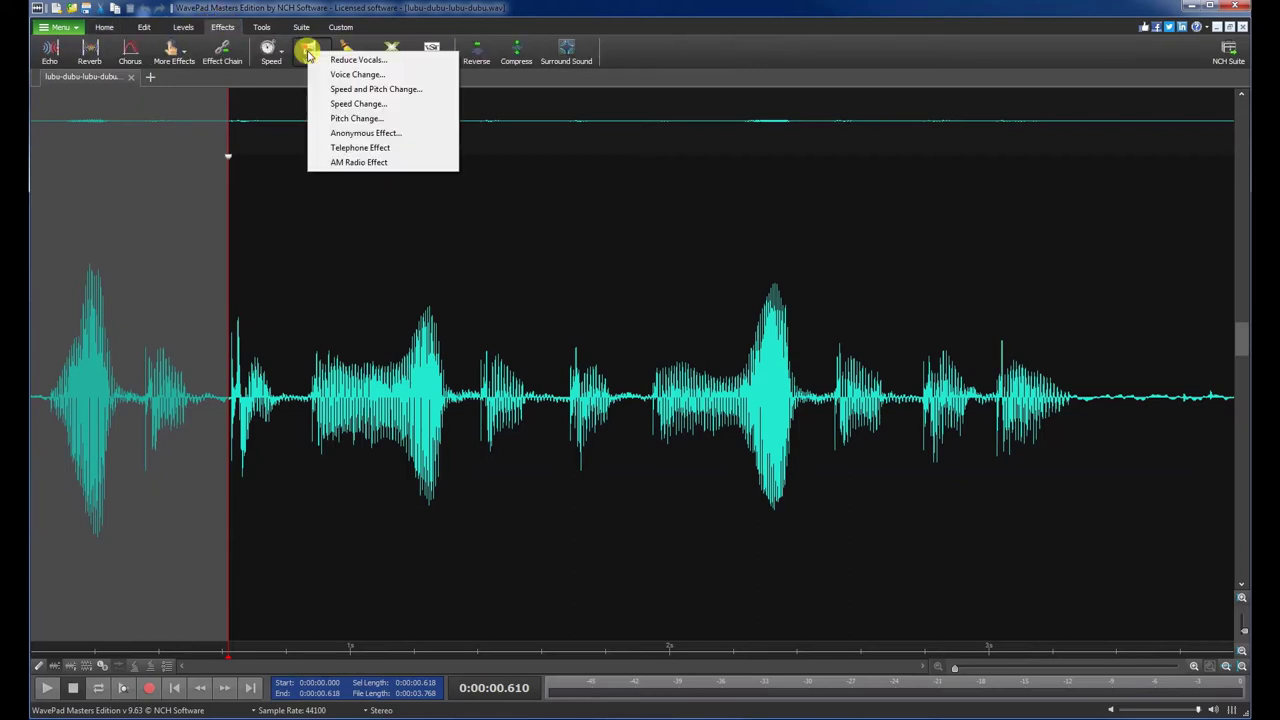
click(358, 89)
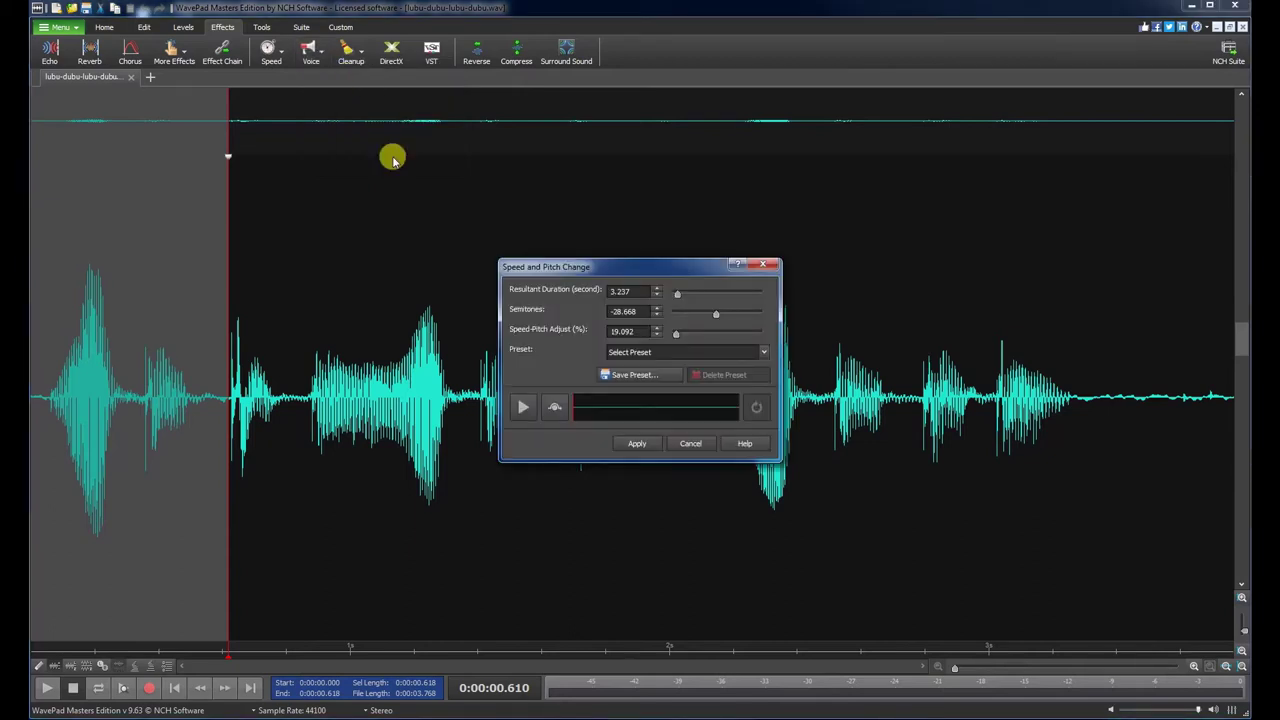
click(521, 407)
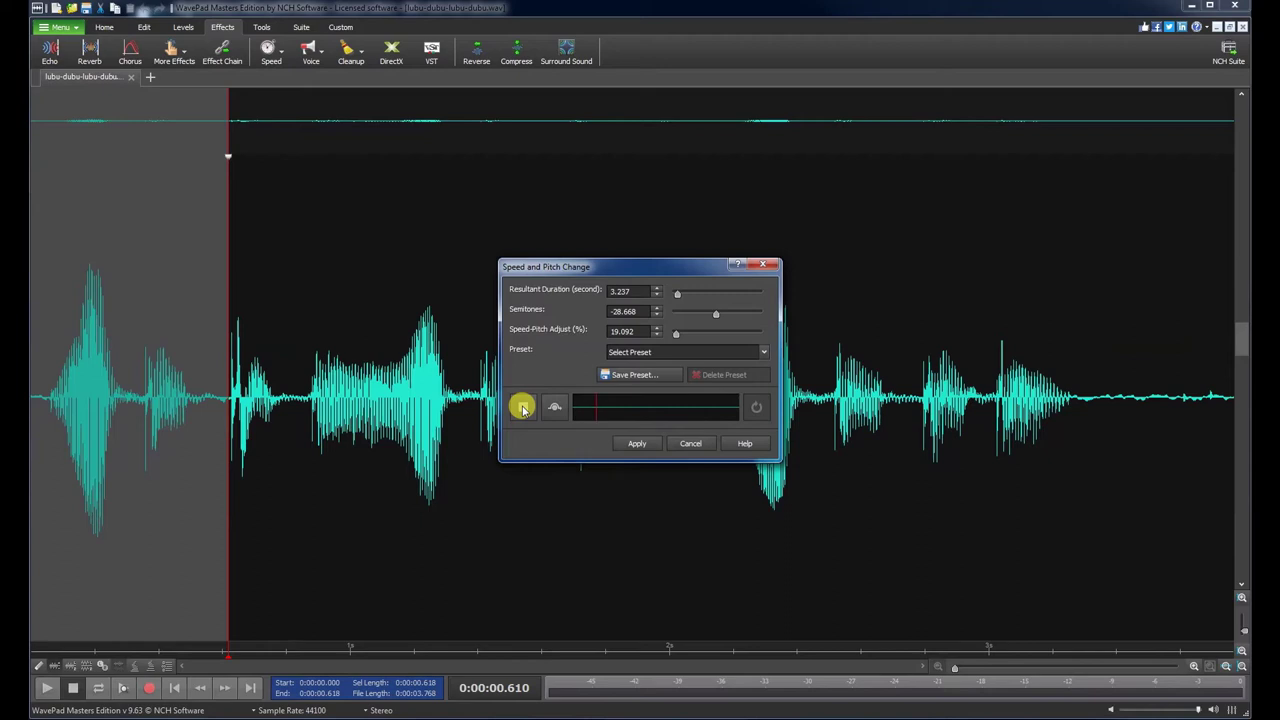
click(522, 408)
click(522, 408)
click(522, 407)
Step: Try the Faster preset and the Slower preset on the selection, previewing each
click(765, 352)
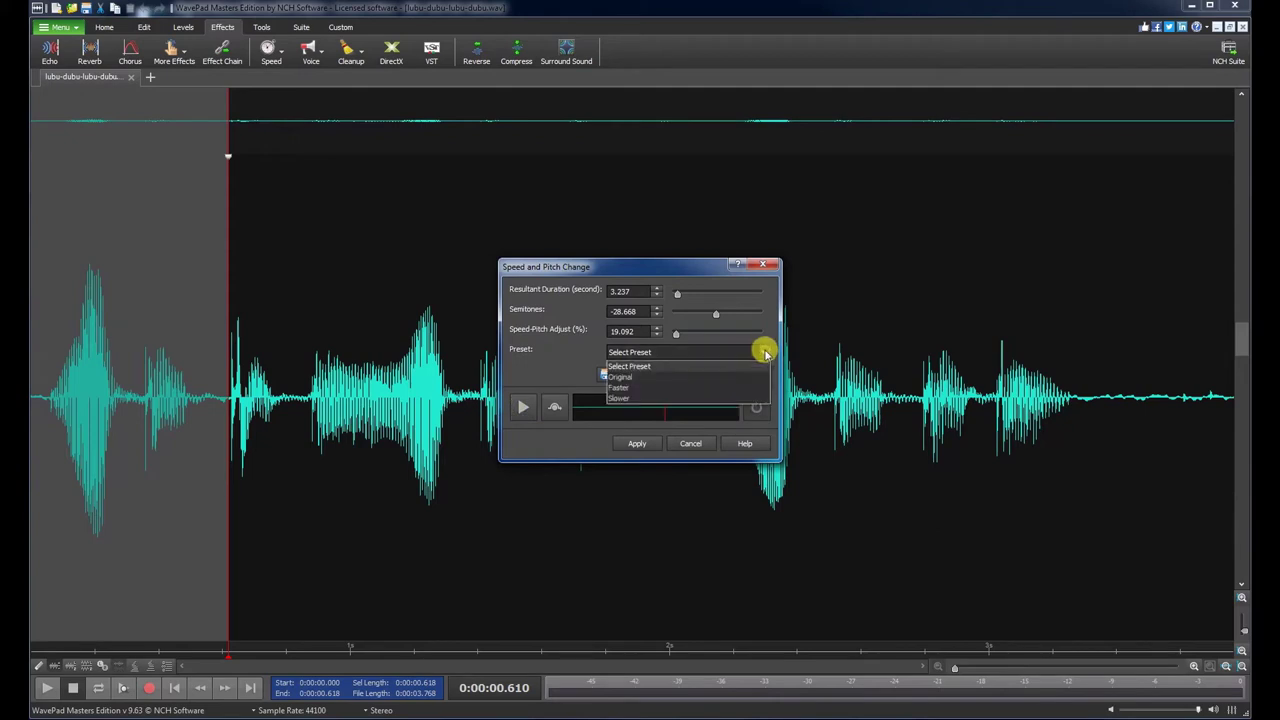
click(660, 387)
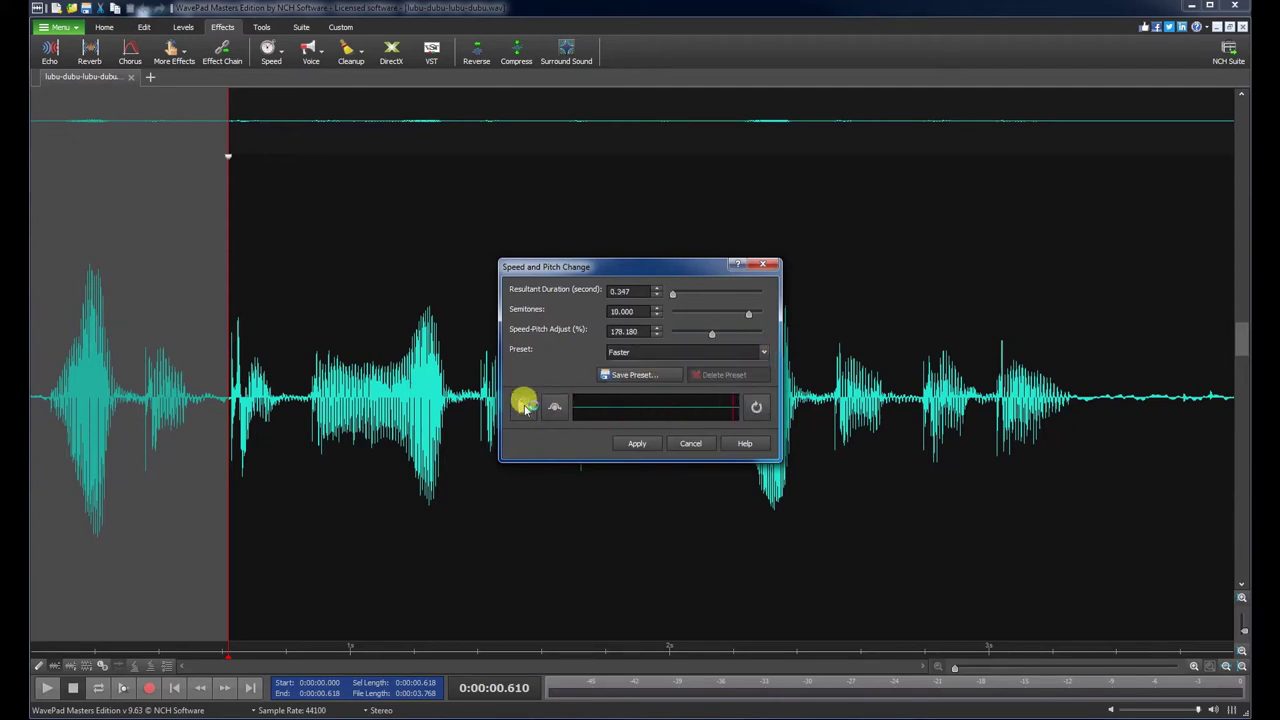
click(765, 352)
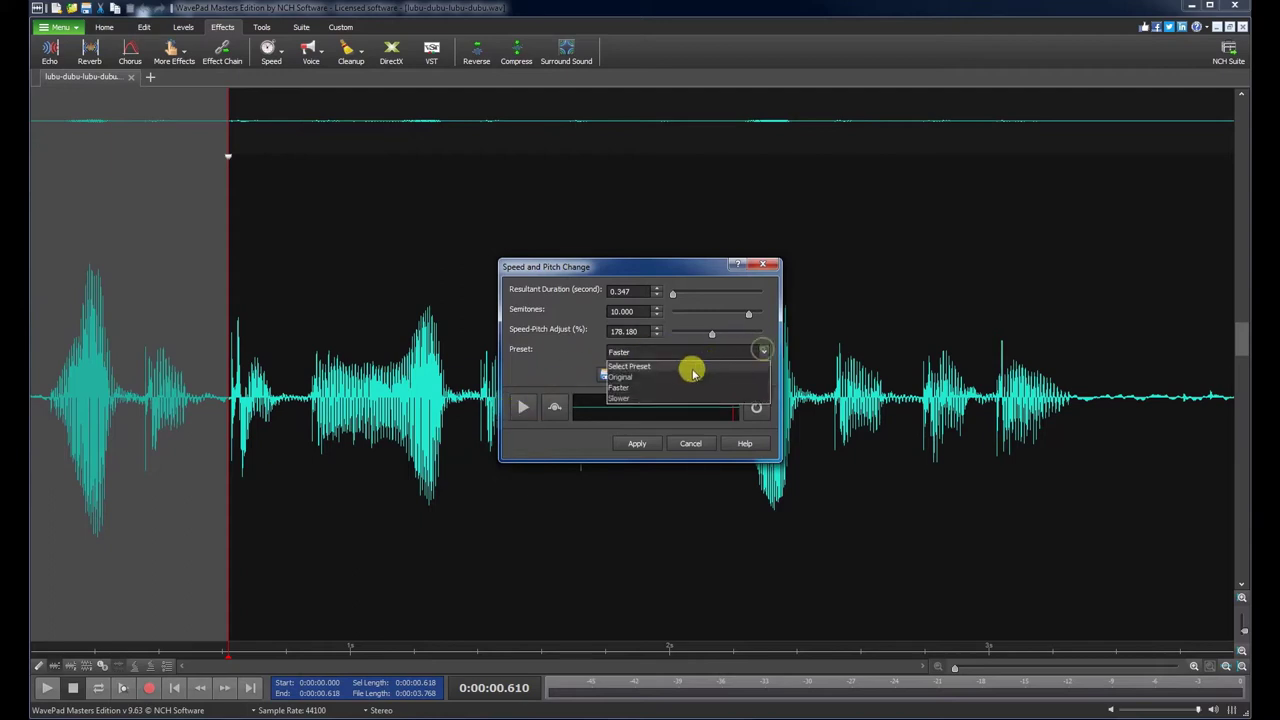
click(645, 397)
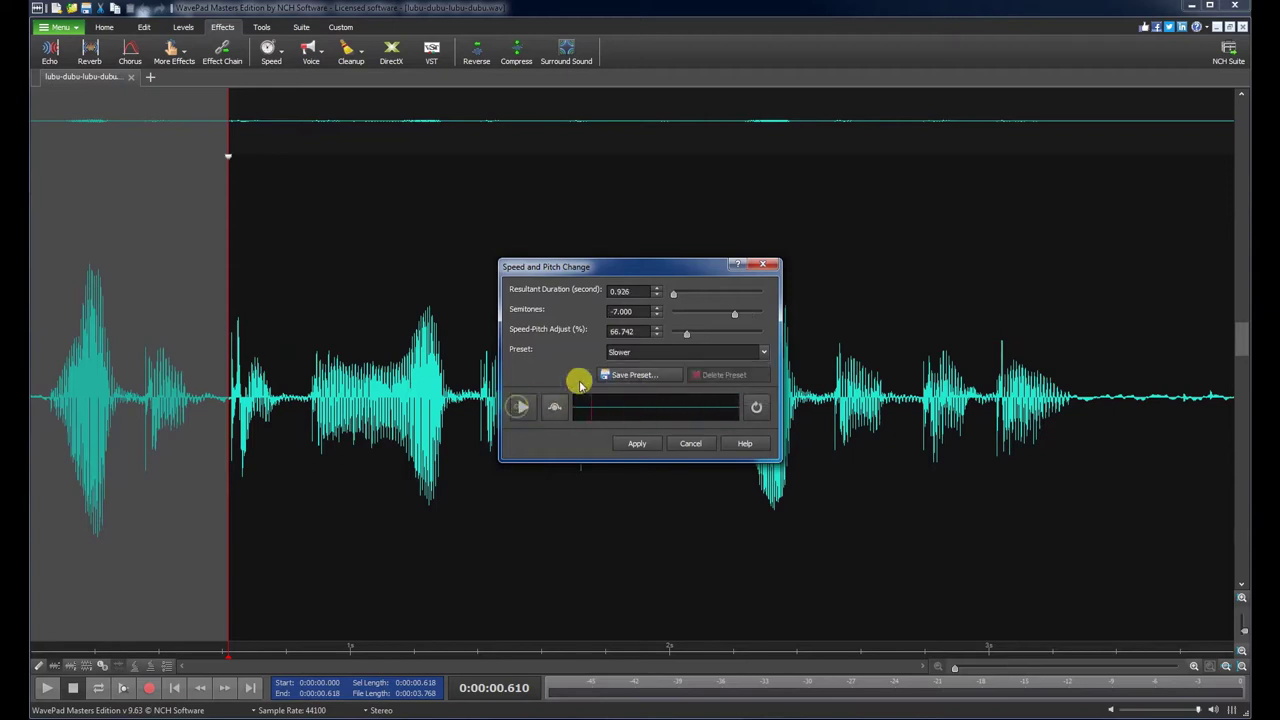
Step: Preview the selection with the Original preset and compare it with the Faster preset
click(755, 351)
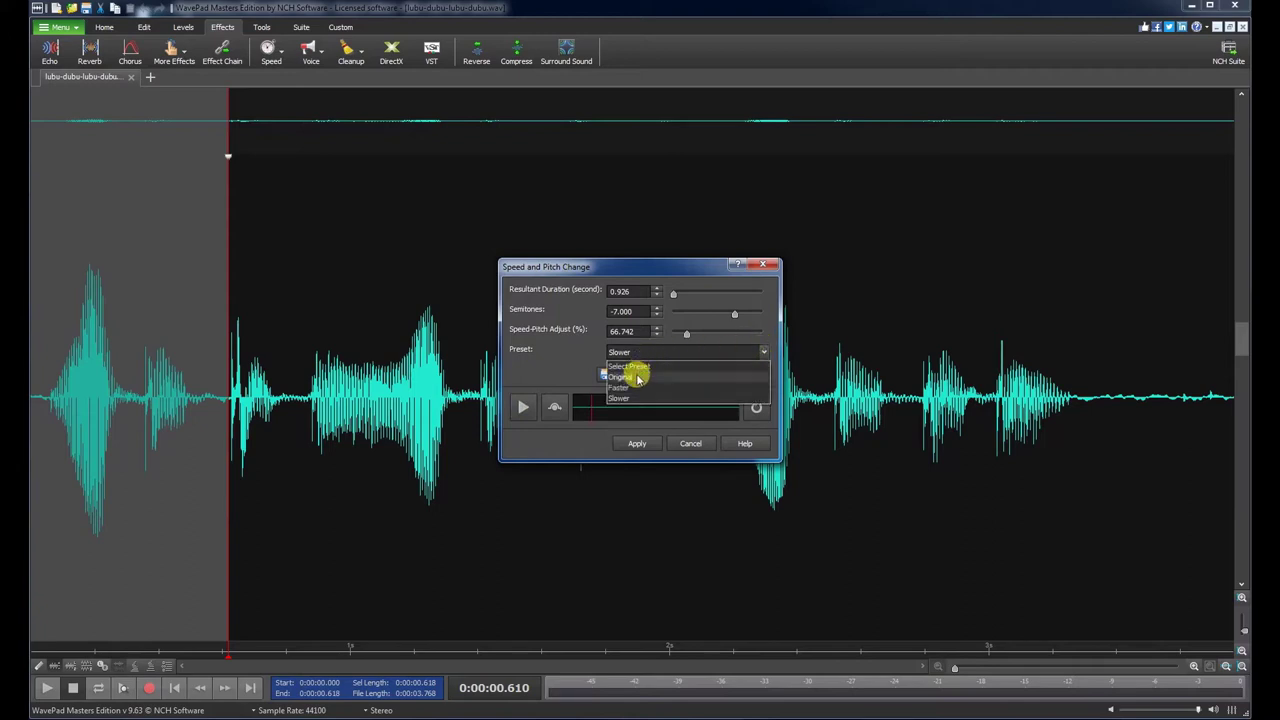
click(625, 377)
click(521, 407)
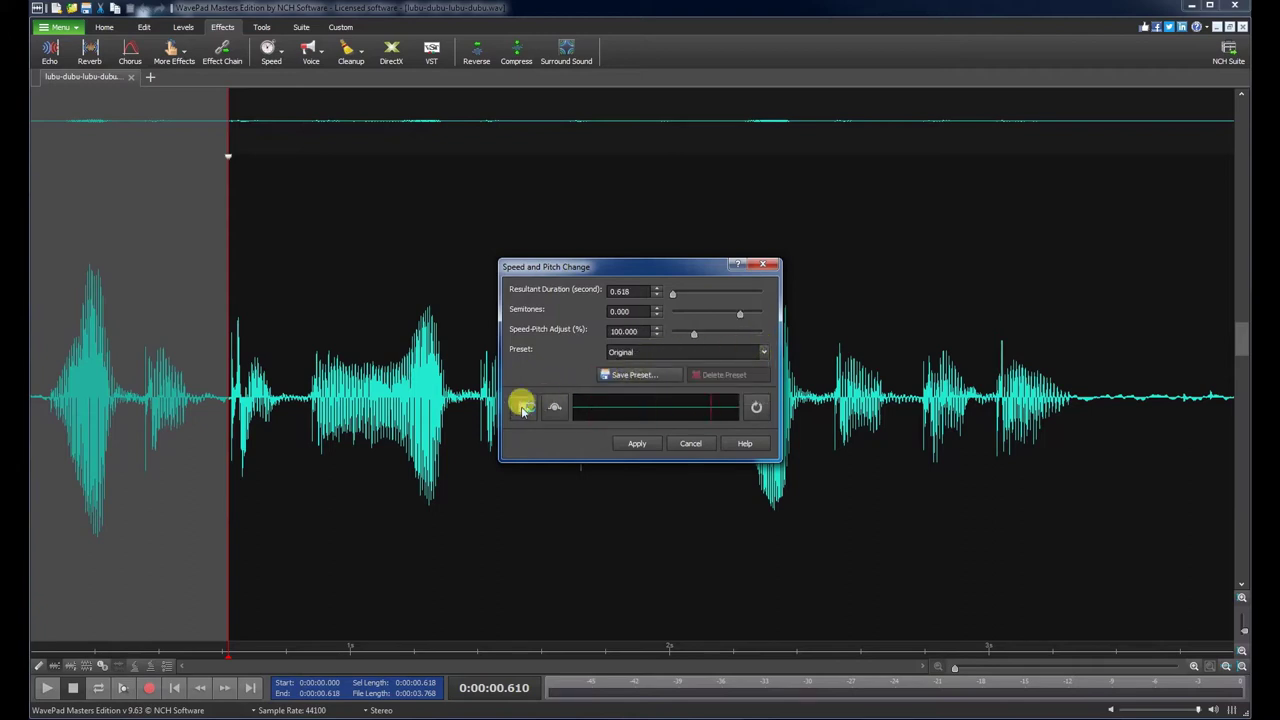
click(664, 353)
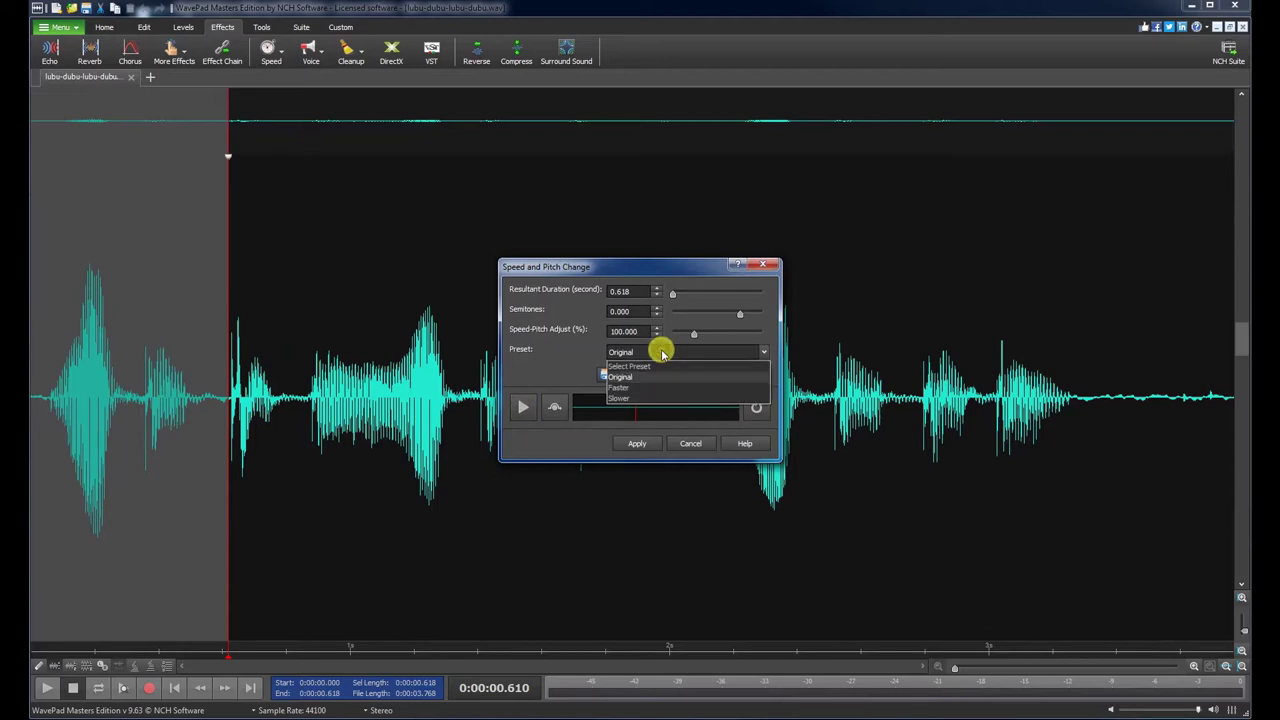
click(637, 386)
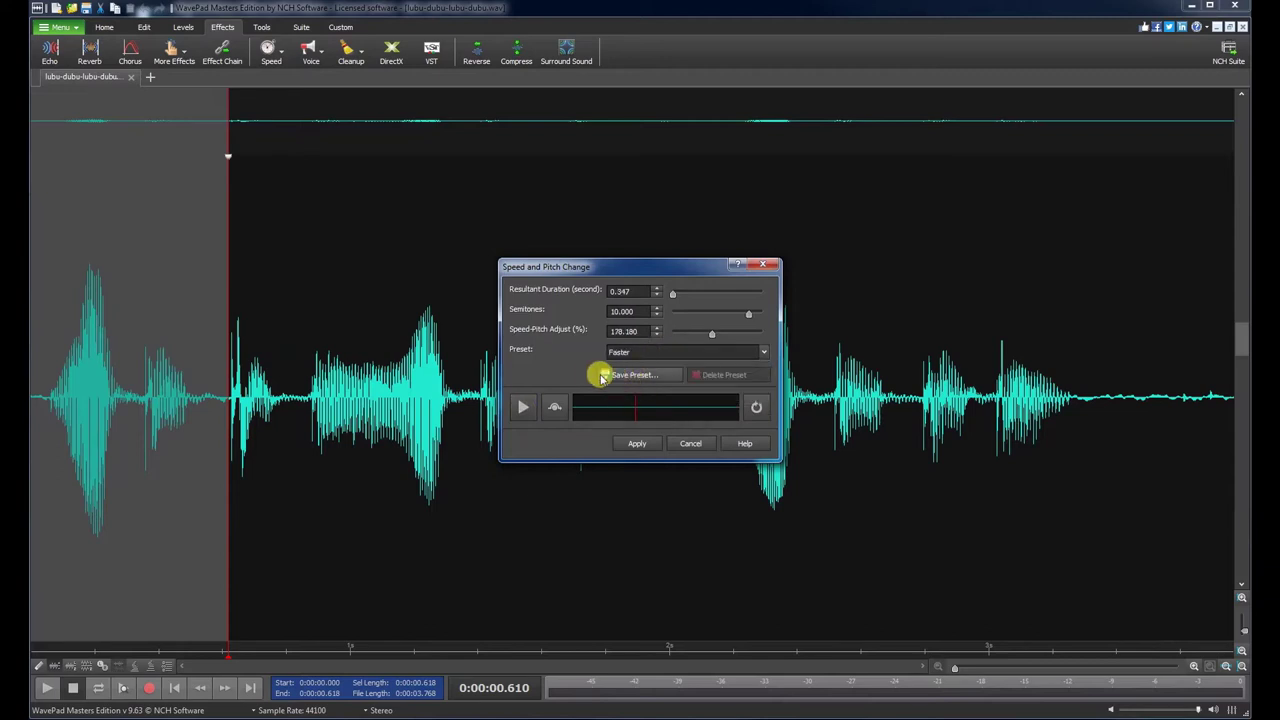
click(523, 404)
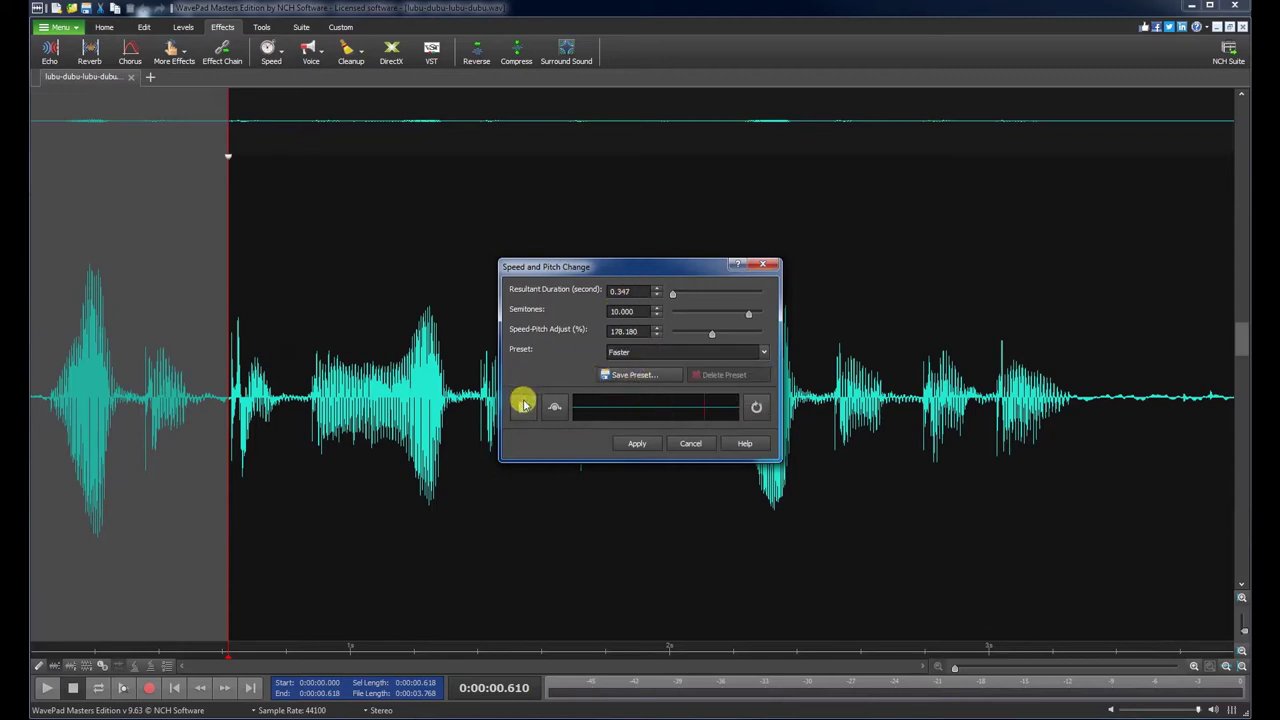
Step: Choose the Slower preset and preview its effect on the selection
click(686, 350)
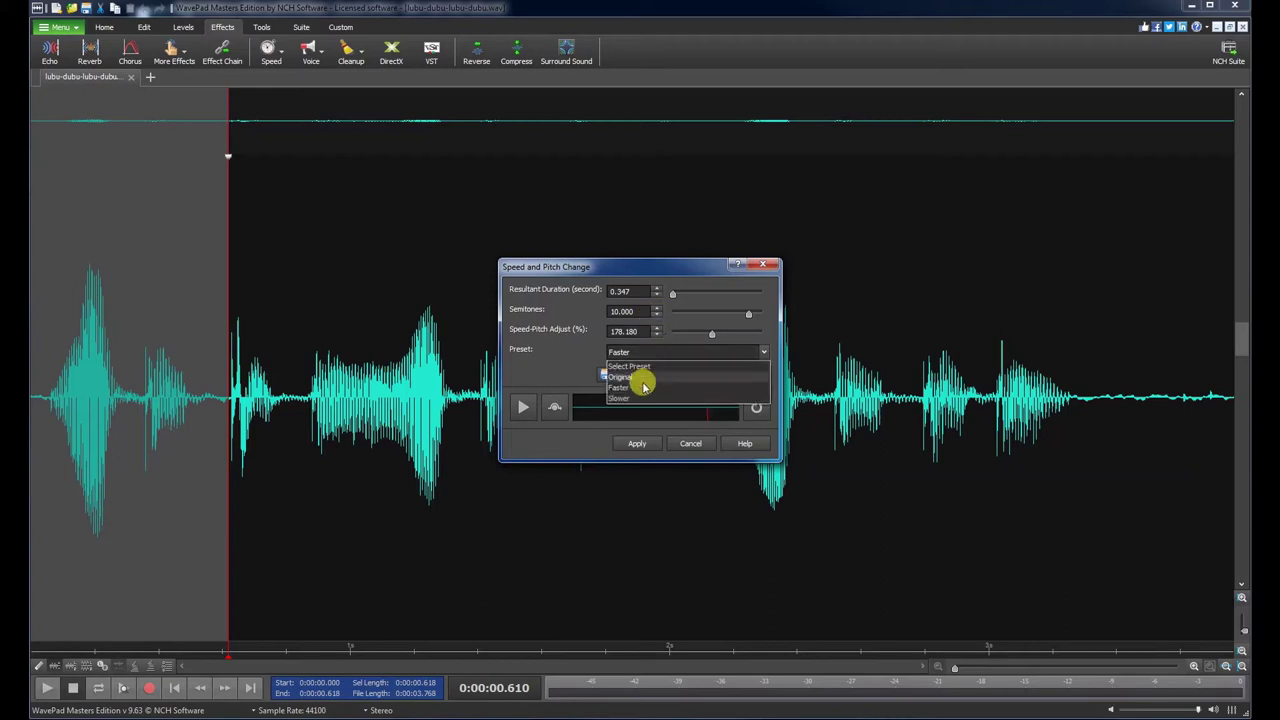
click(636, 399)
click(524, 406)
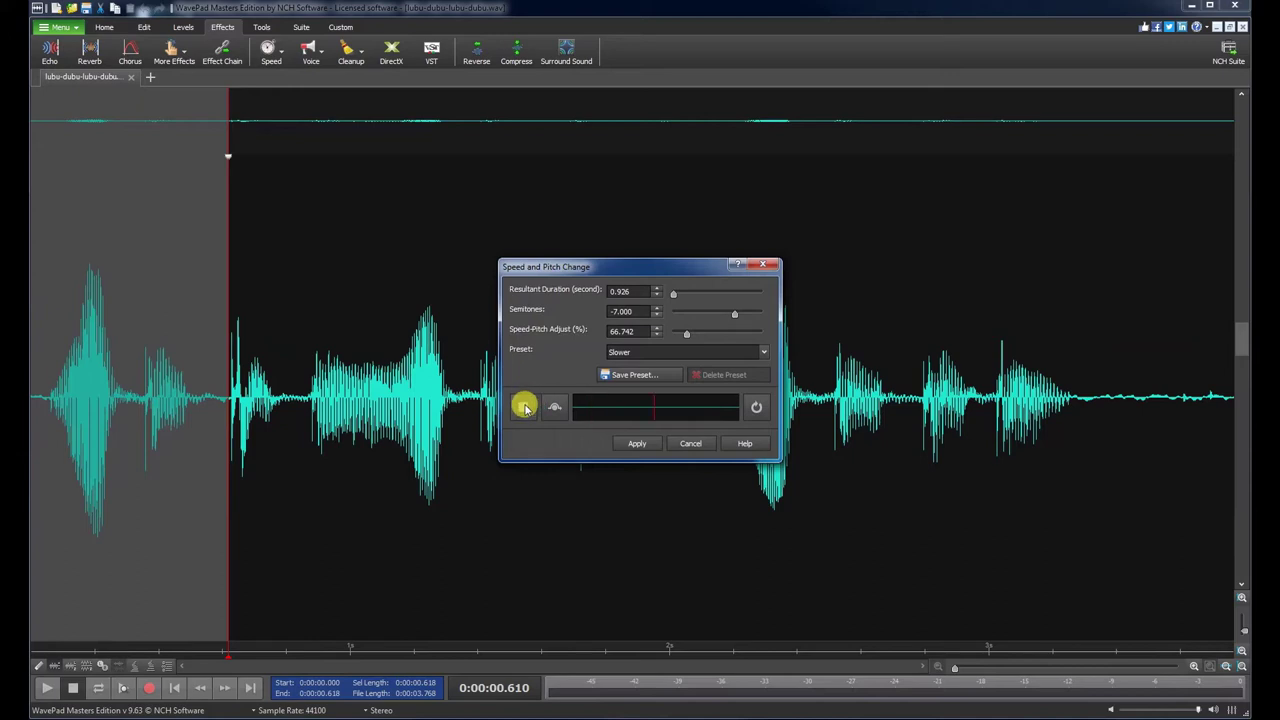
click(524, 406)
click(530, 408)
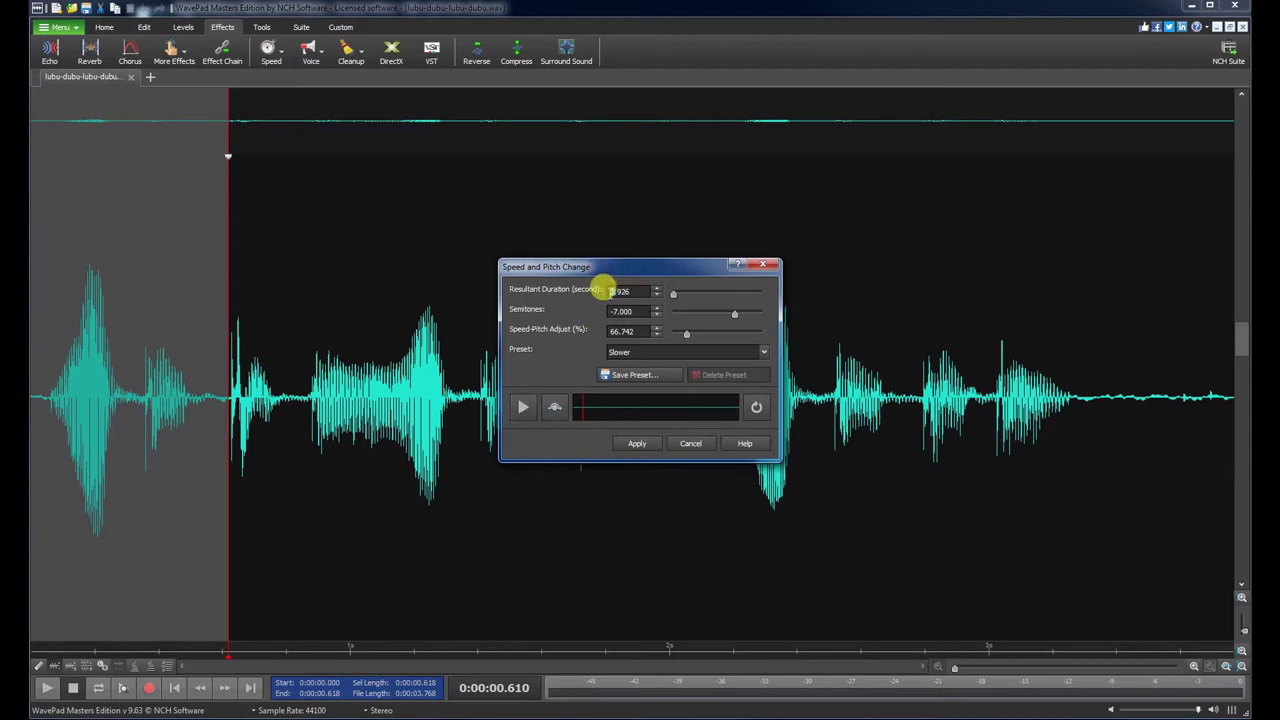
Step: Apply the speed and pitch change with a resultant duration of 7.926 seconds and play the processed selection
click(612, 291)
key(BackSpace)
text(7)
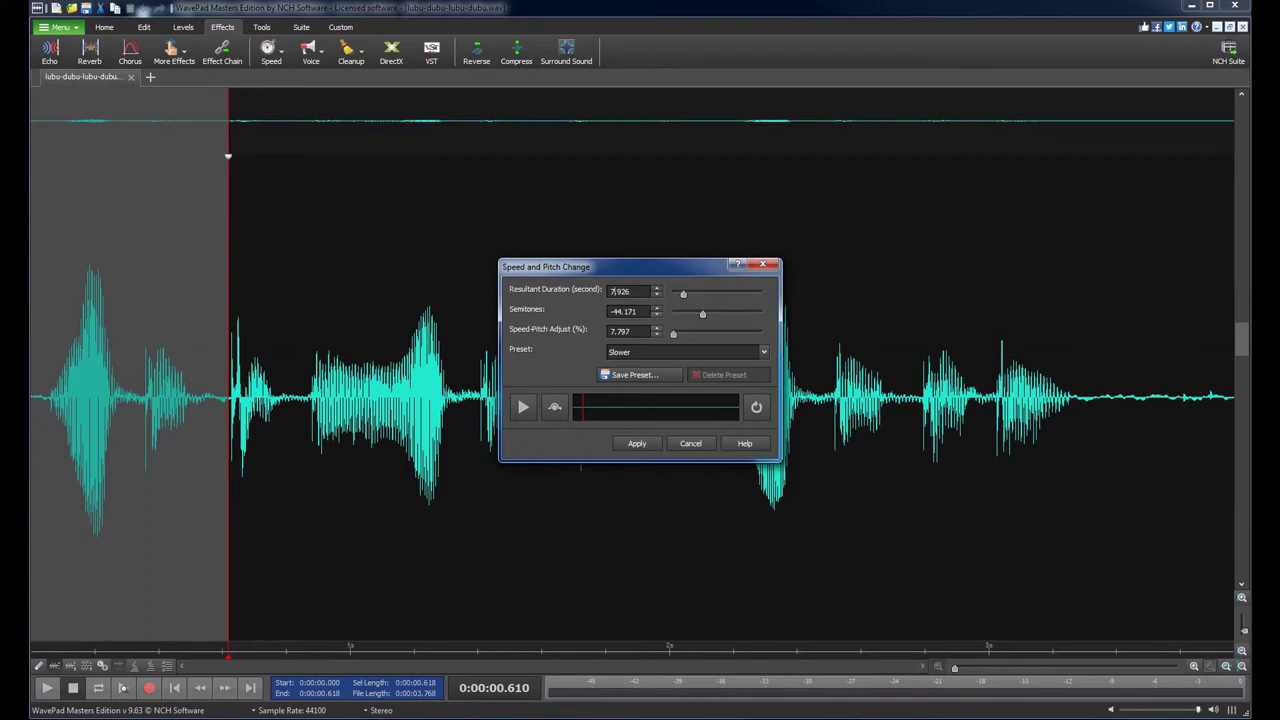
key(Return)
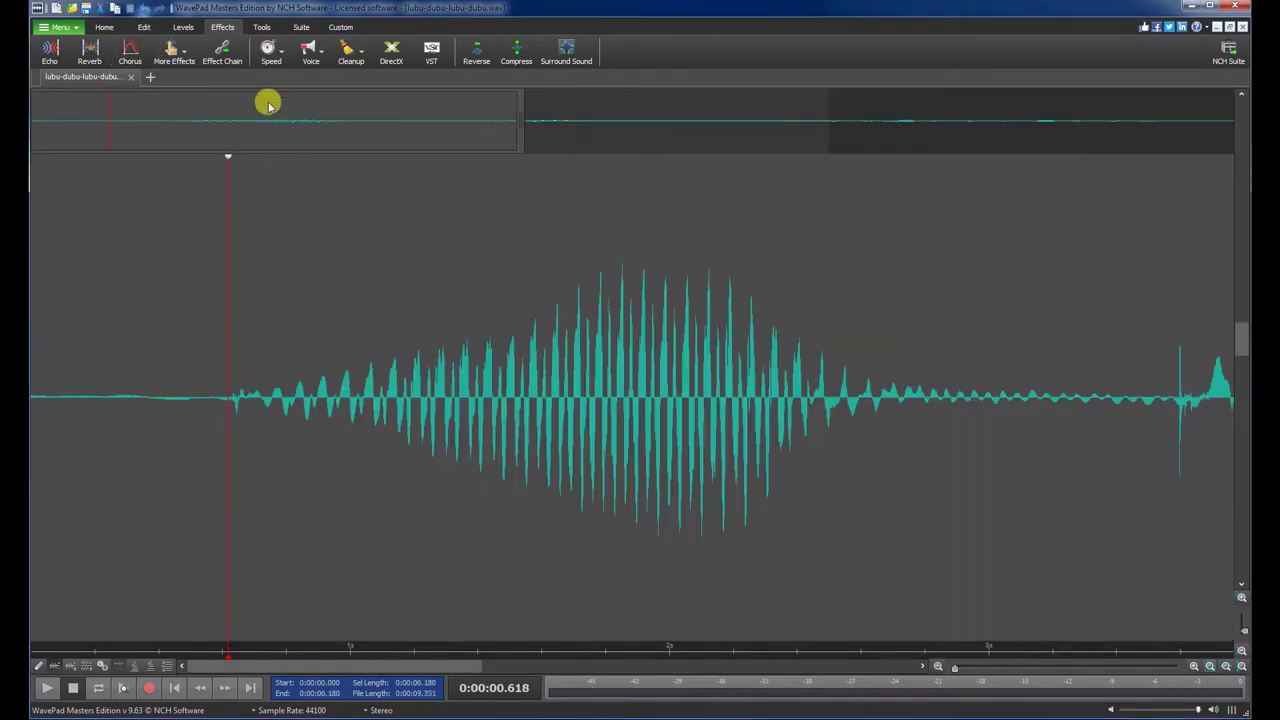
click(46, 688)
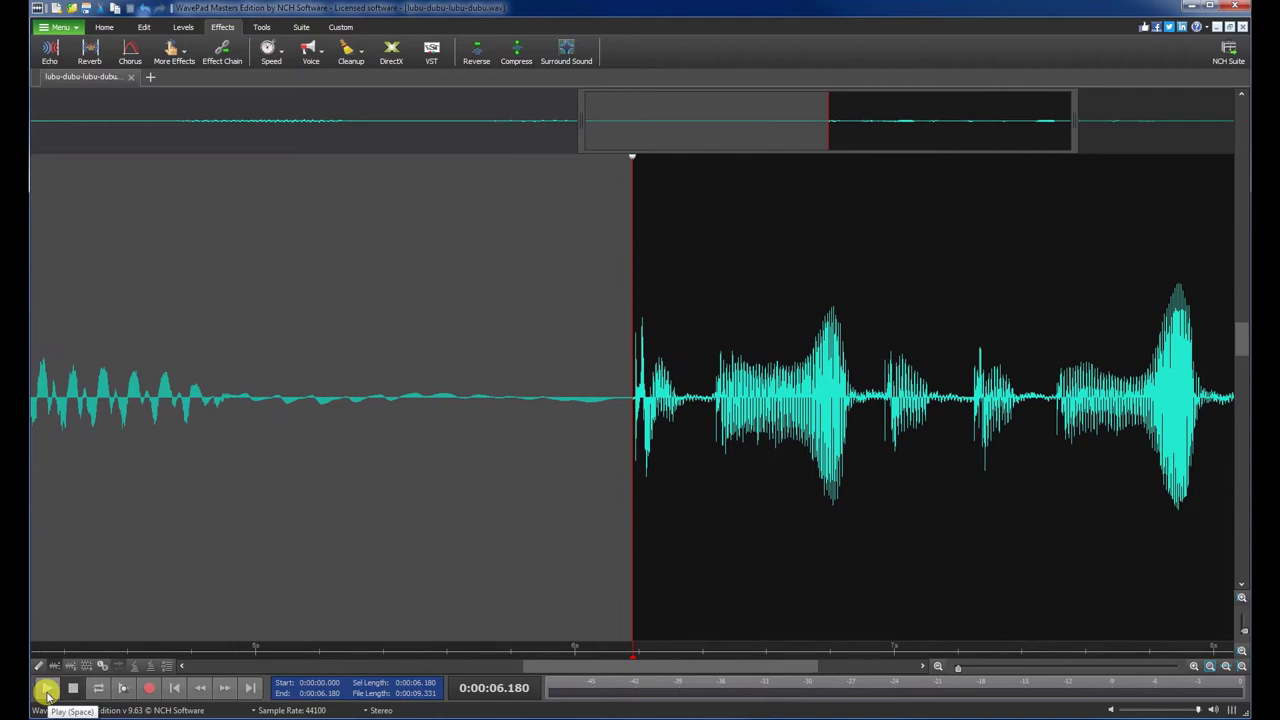
drag(573, 108, 32, 158)
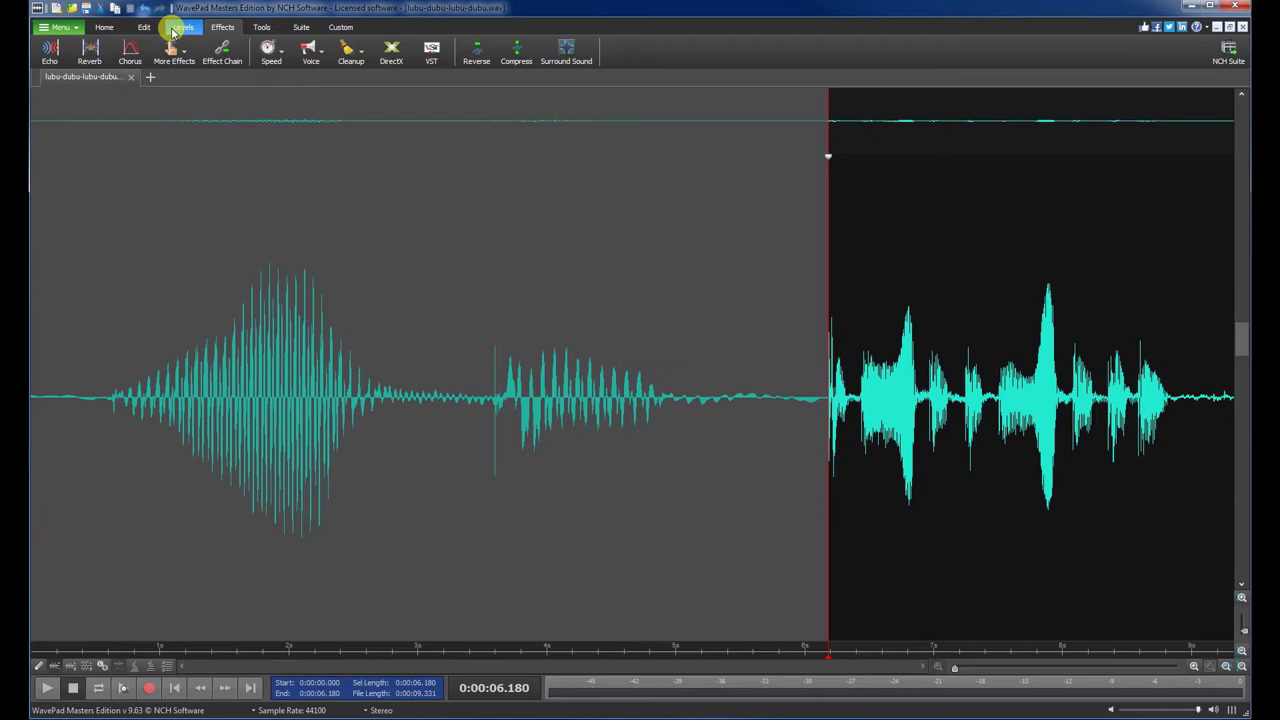
click(290, 50)
click(333, 92)
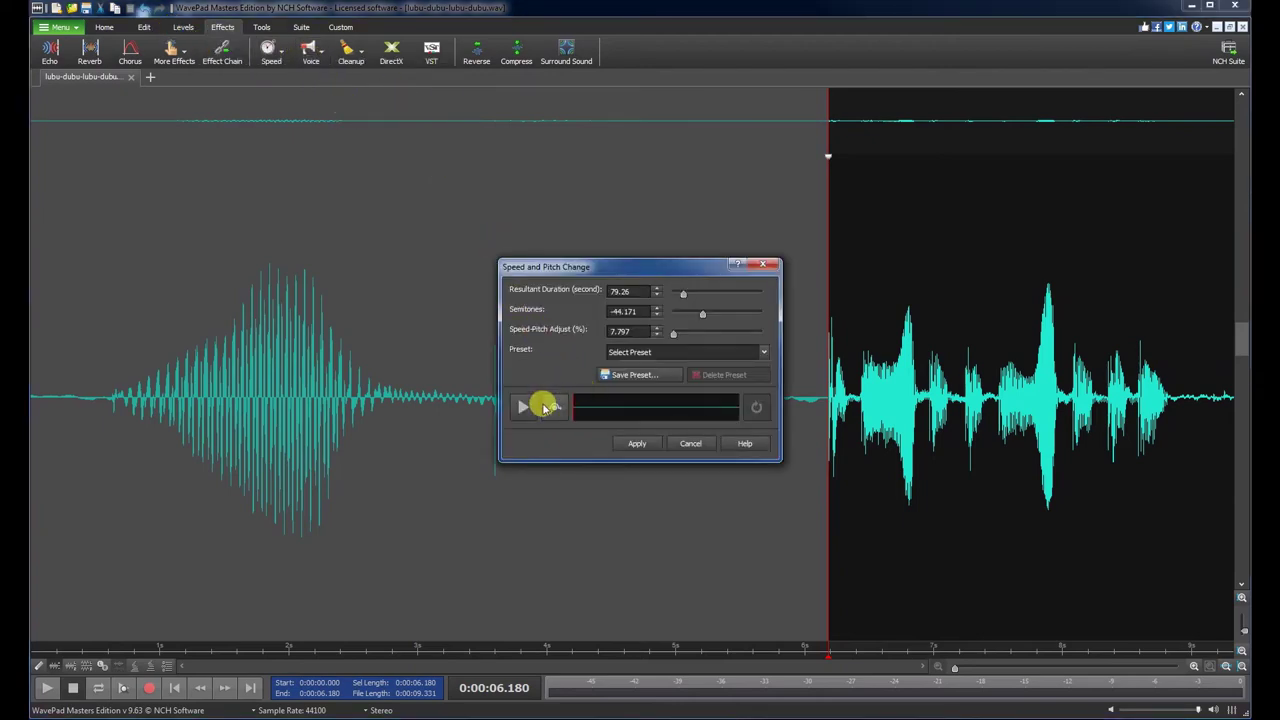
click(694, 443)
Step: Reopen Speed and Pitch Change for the processed selection and preview it with the Slower preset
click(318, 54)
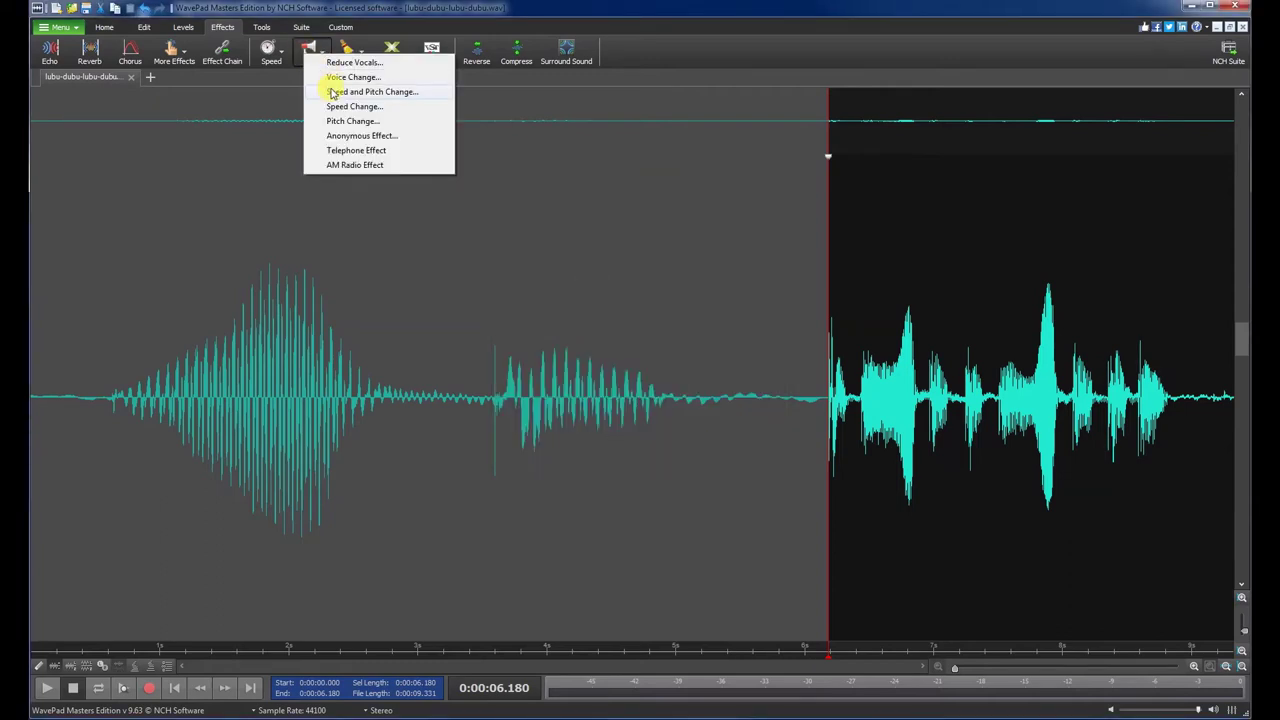
click(336, 92)
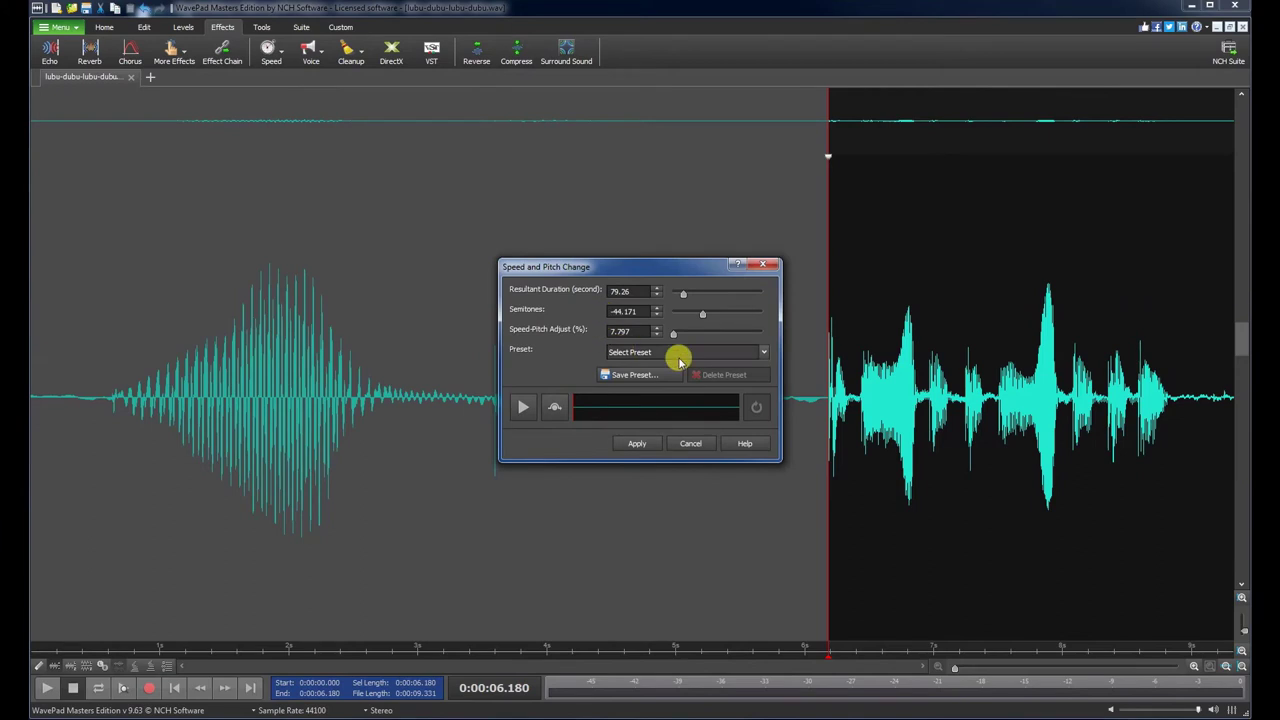
click(668, 358)
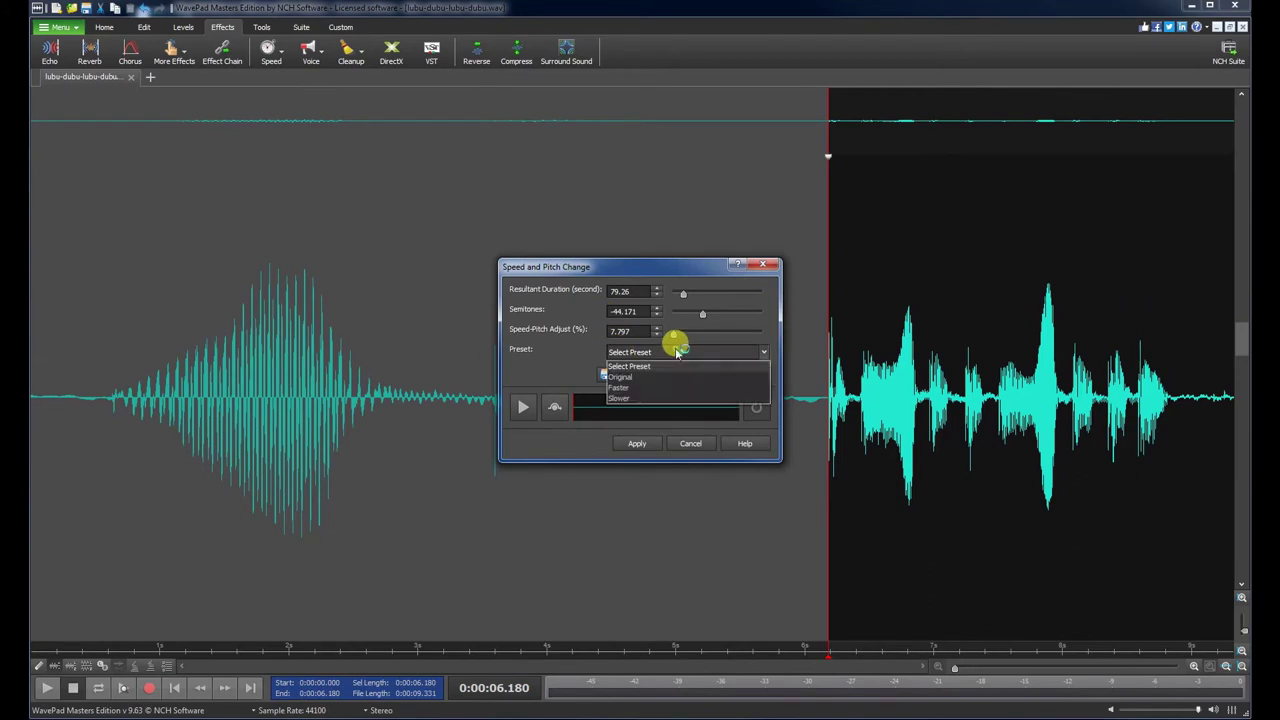
click(638, 397)
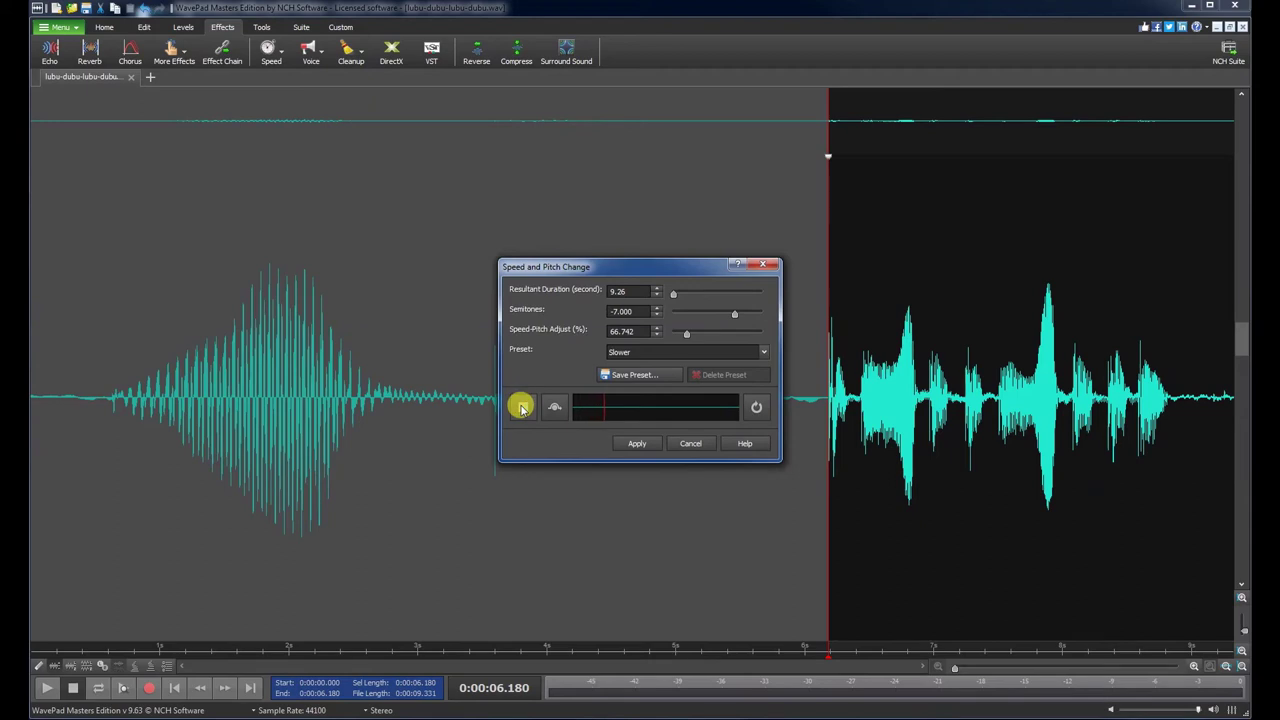
click(521, 407)
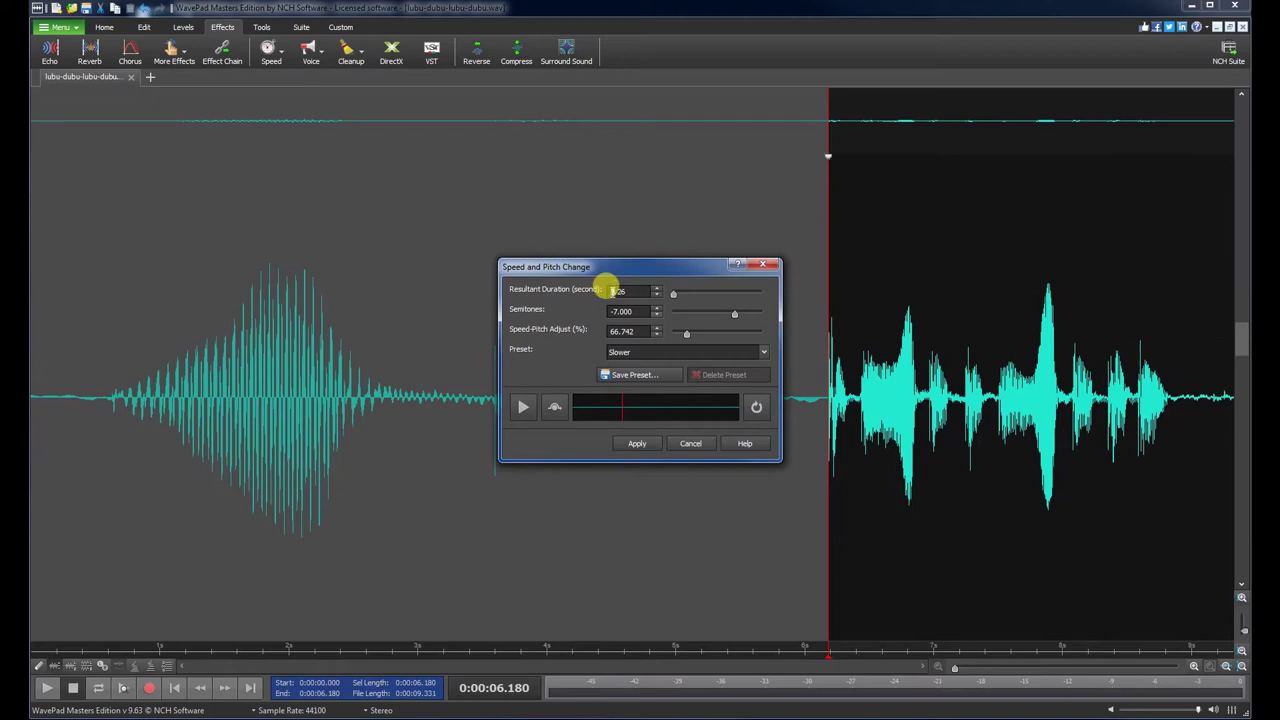
Step: Try a resultant duration of 7.26 seconds, set the semitones to -28.668 and preview the effect
double_click(613, 291)
text(7)
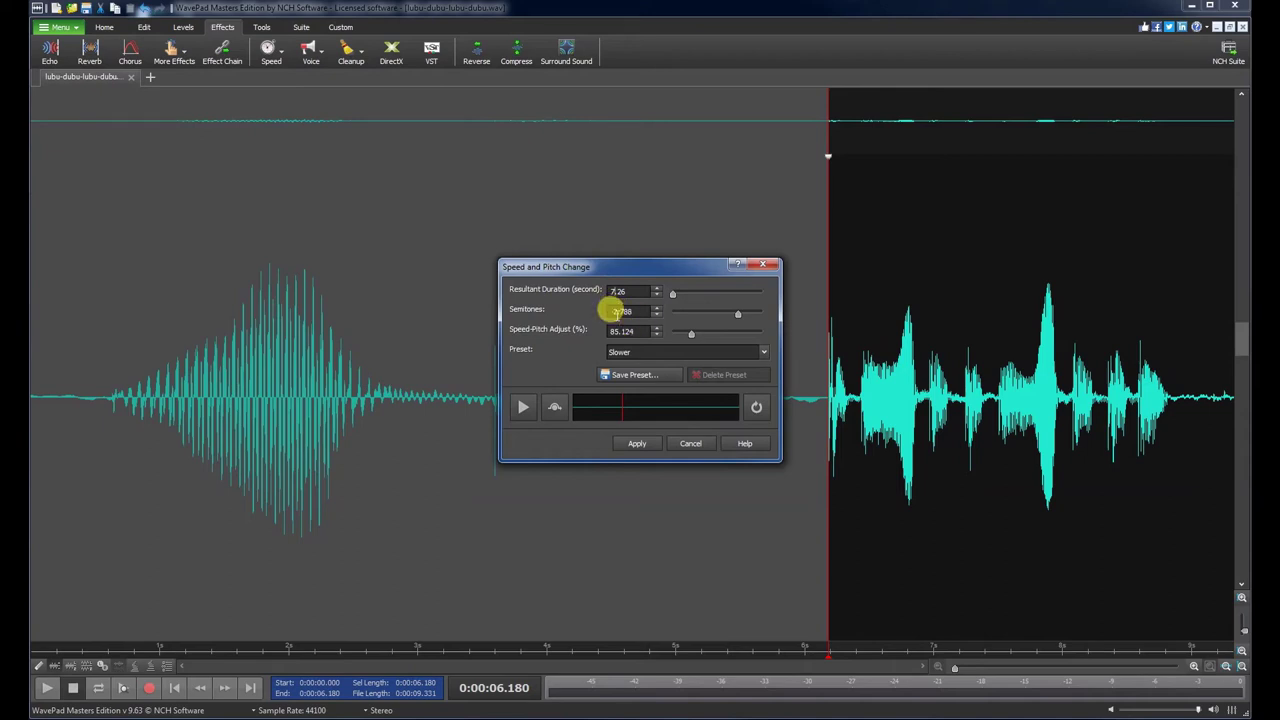
double_click(618, 311)
text(-28.788)
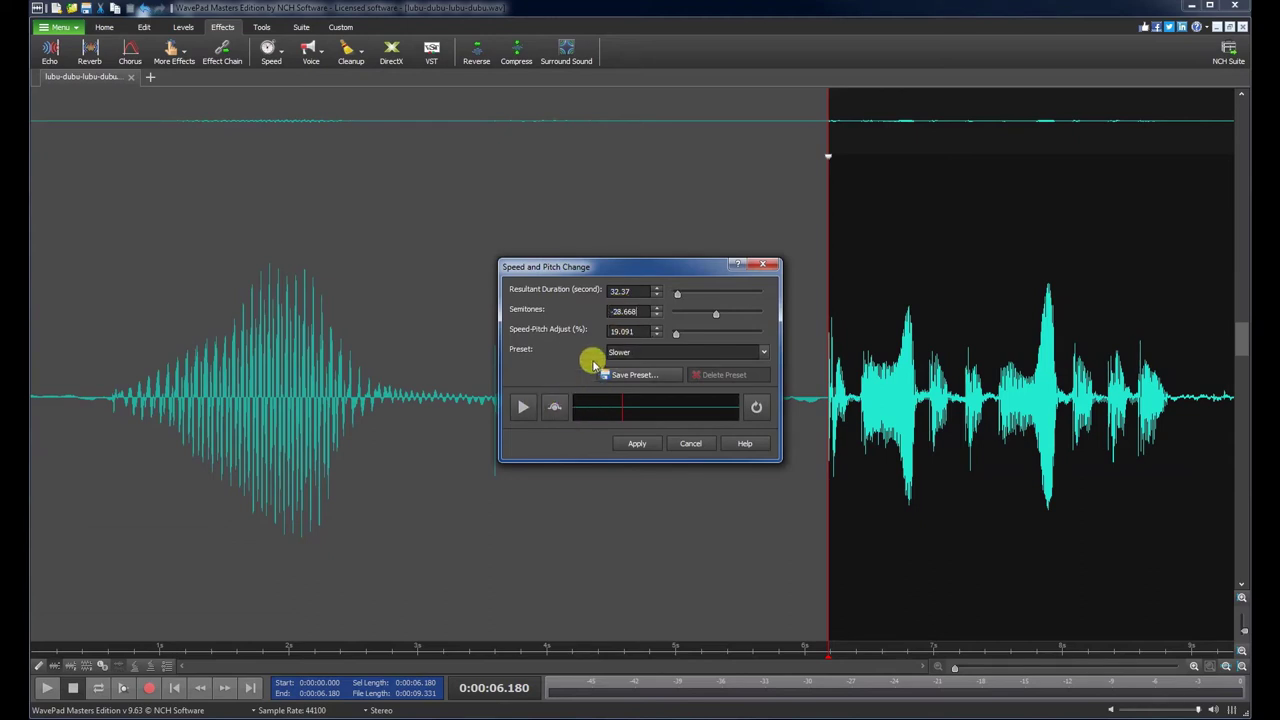
click(523, 412)
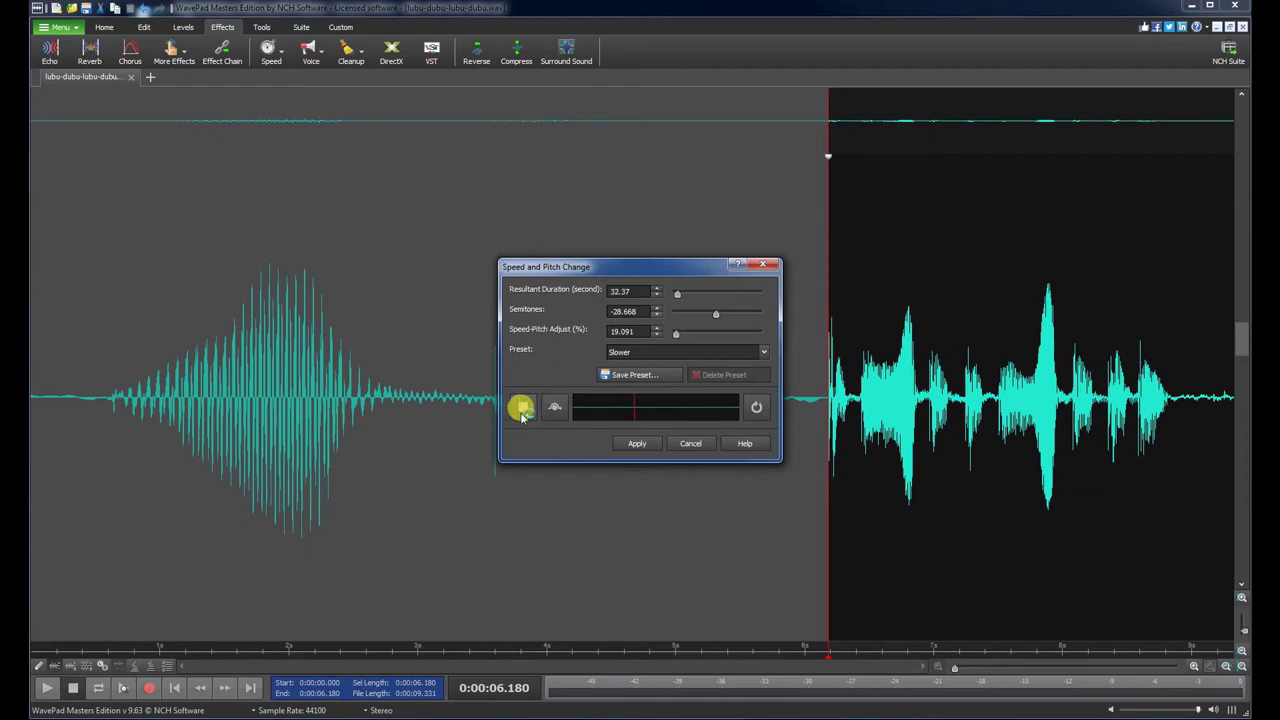
Step: Stop the running preview, set the resultant duration to 7.93 seconds and preview the effect
click(521, 414)
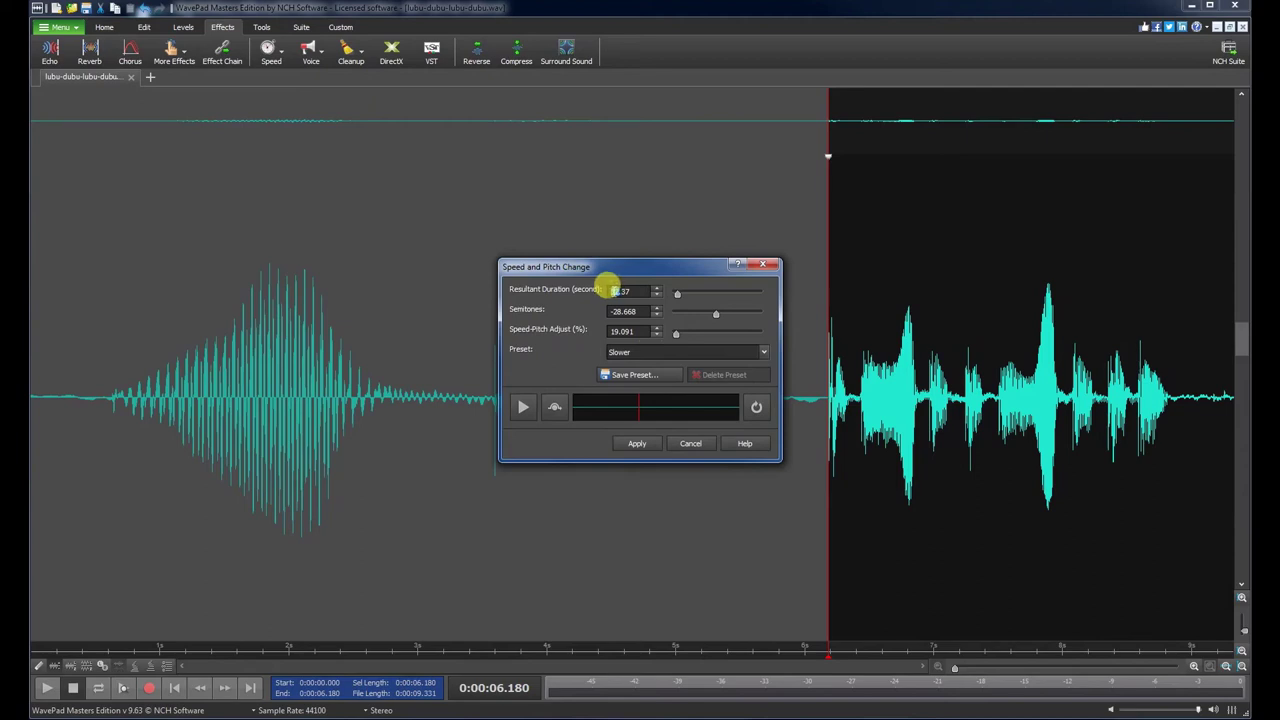
text(7)
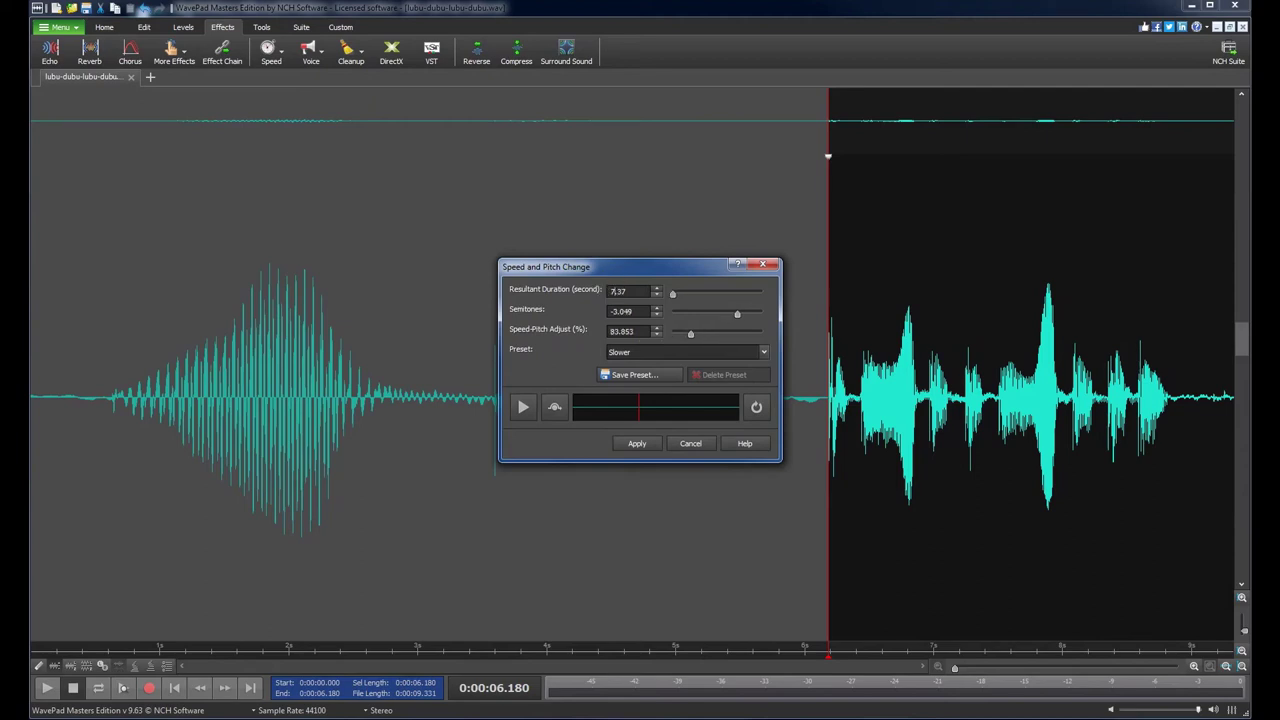
drag(628, 291, 618, 290)
text(9)
click(523, 411)
Step: Try the Faster preset with a resultant duration of 7.93 seconds and preview it
click(760, 351)
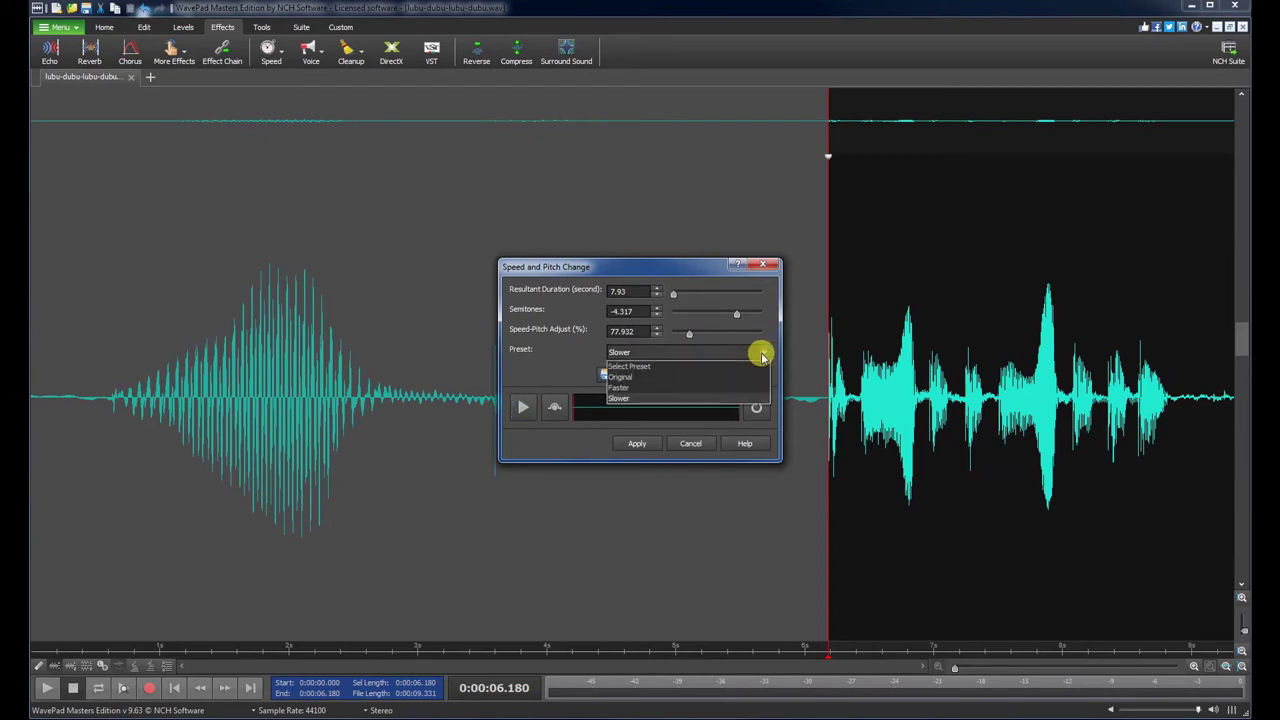
click(643, 389)
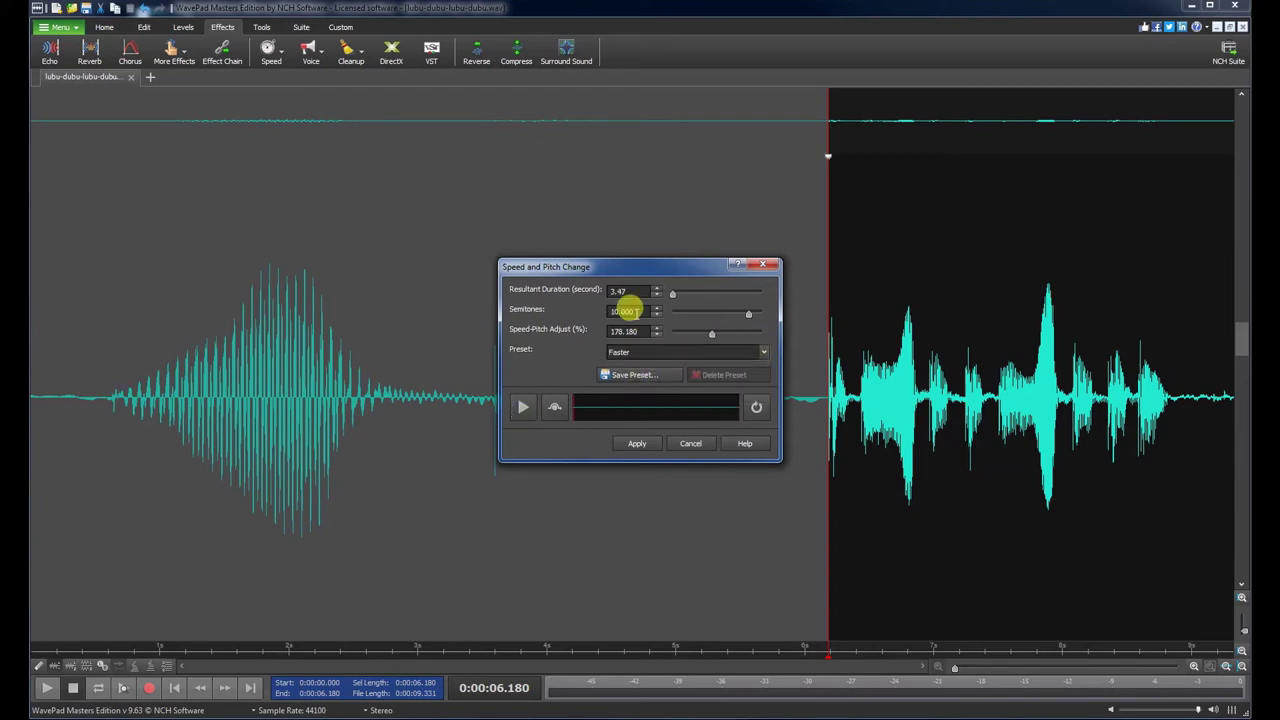
drag(621, 291, 596, 296)
text(7)
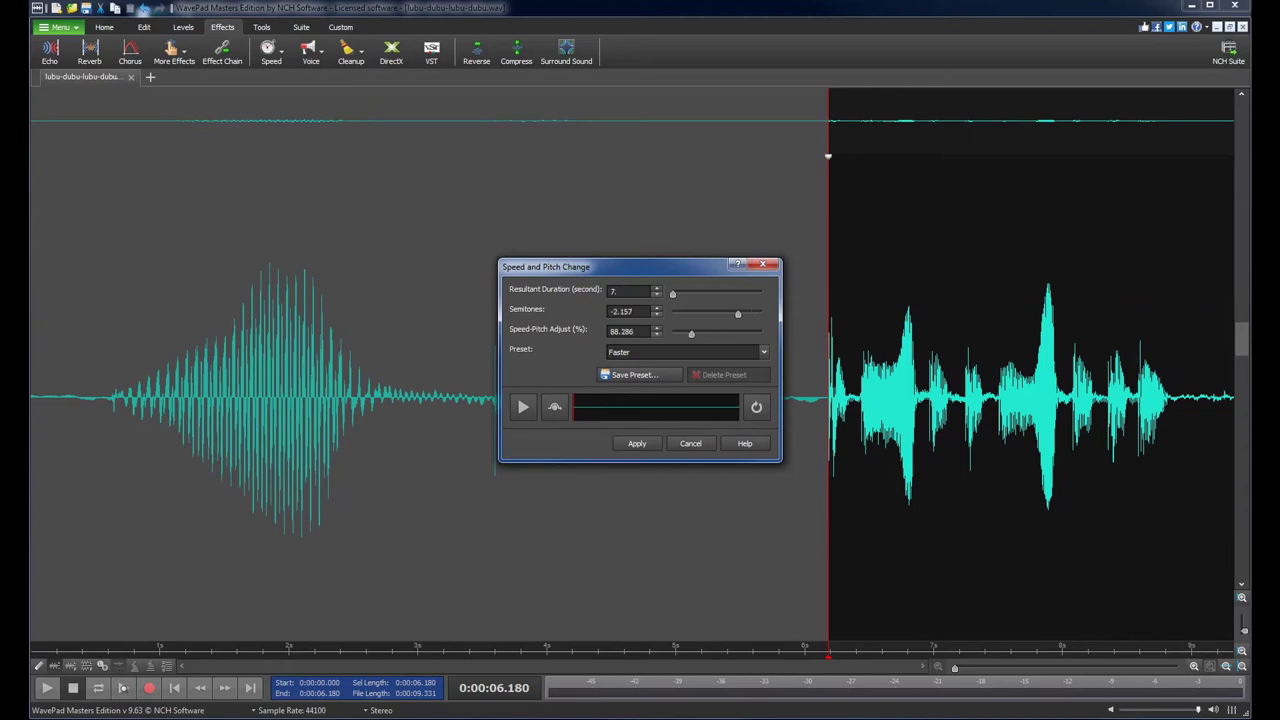
text(.93)
click(528, 409)
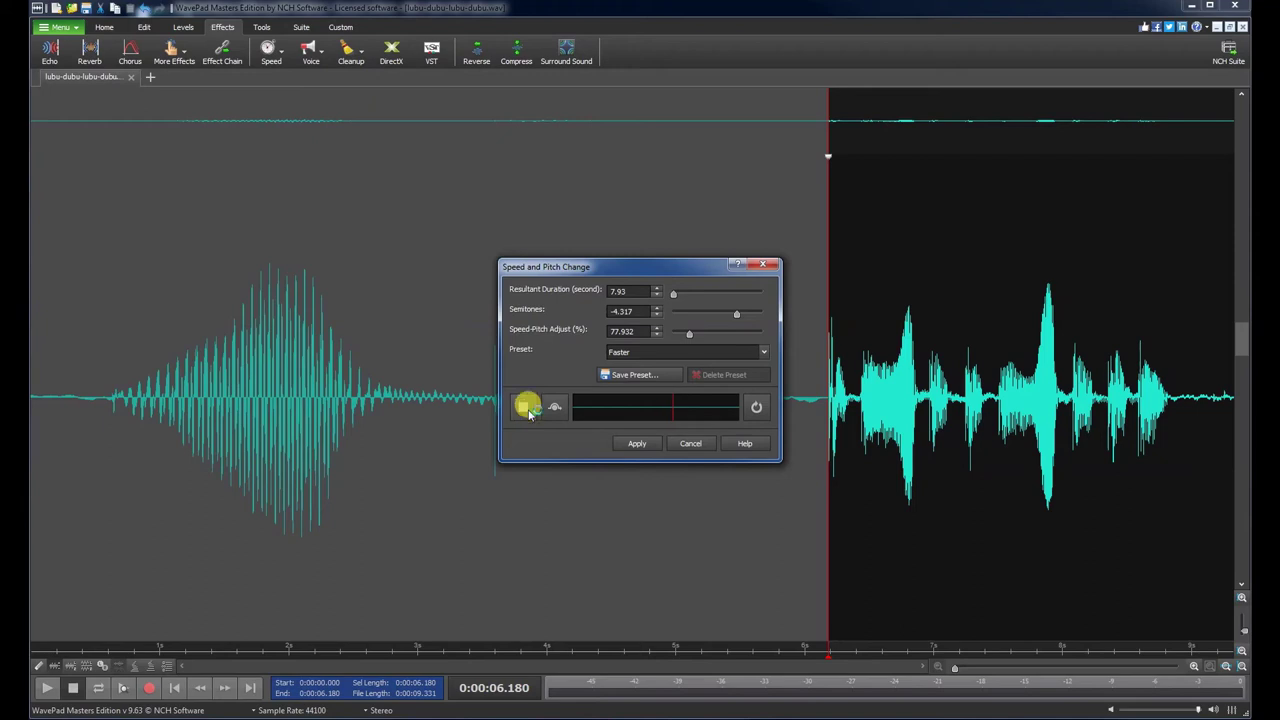
click(528, 410)
Step: Clear the preset choice, try -28.668 semitones and preview the effect
click(762, 351)
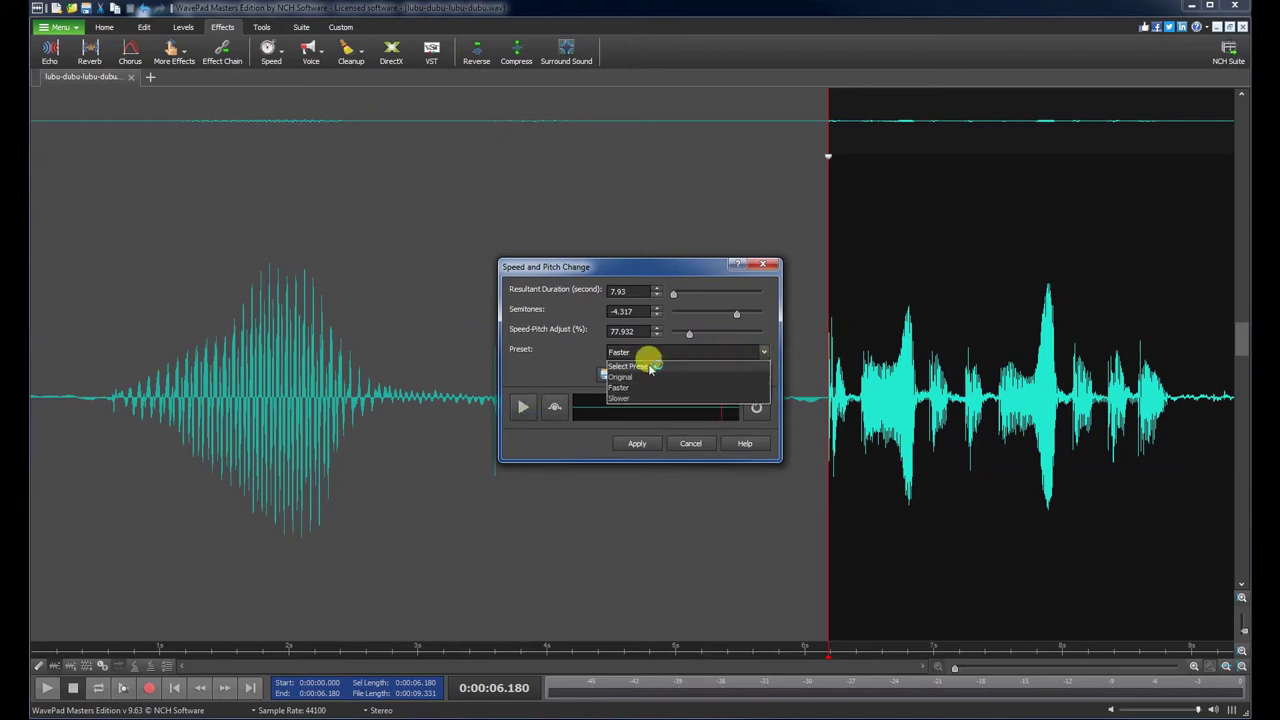
click(640, 366)
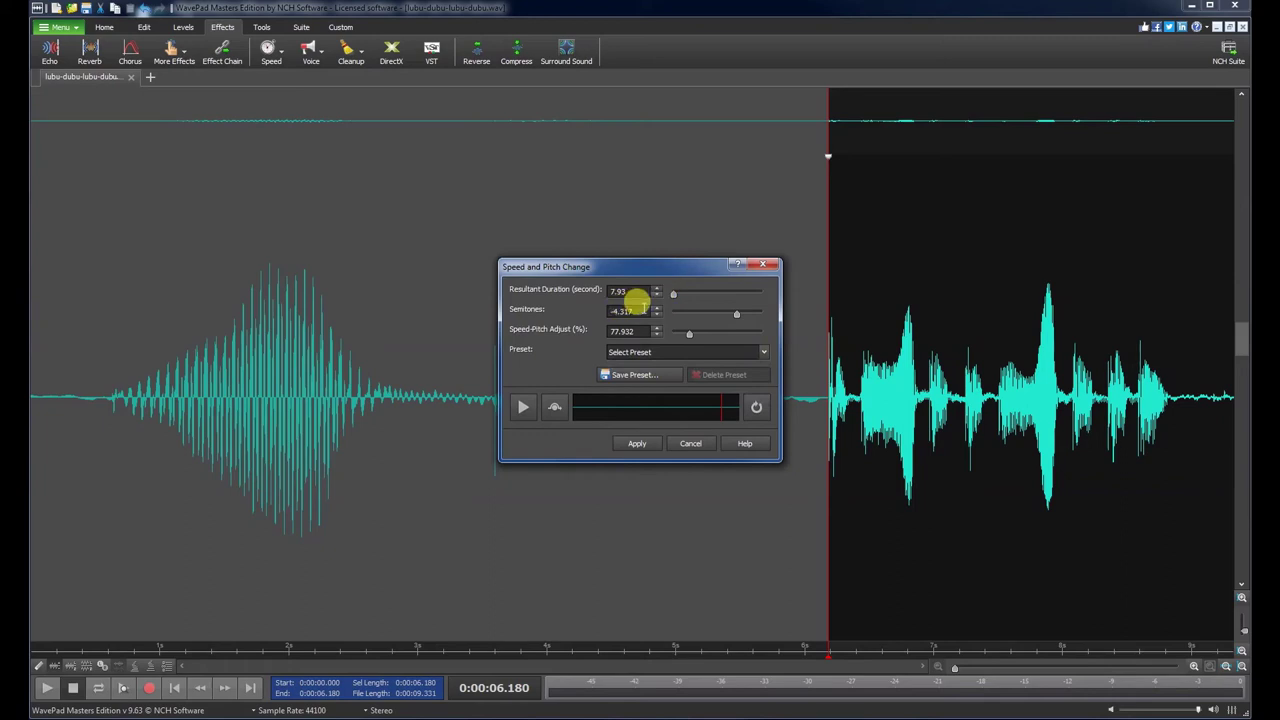
drag(636, 310, 584, 310)
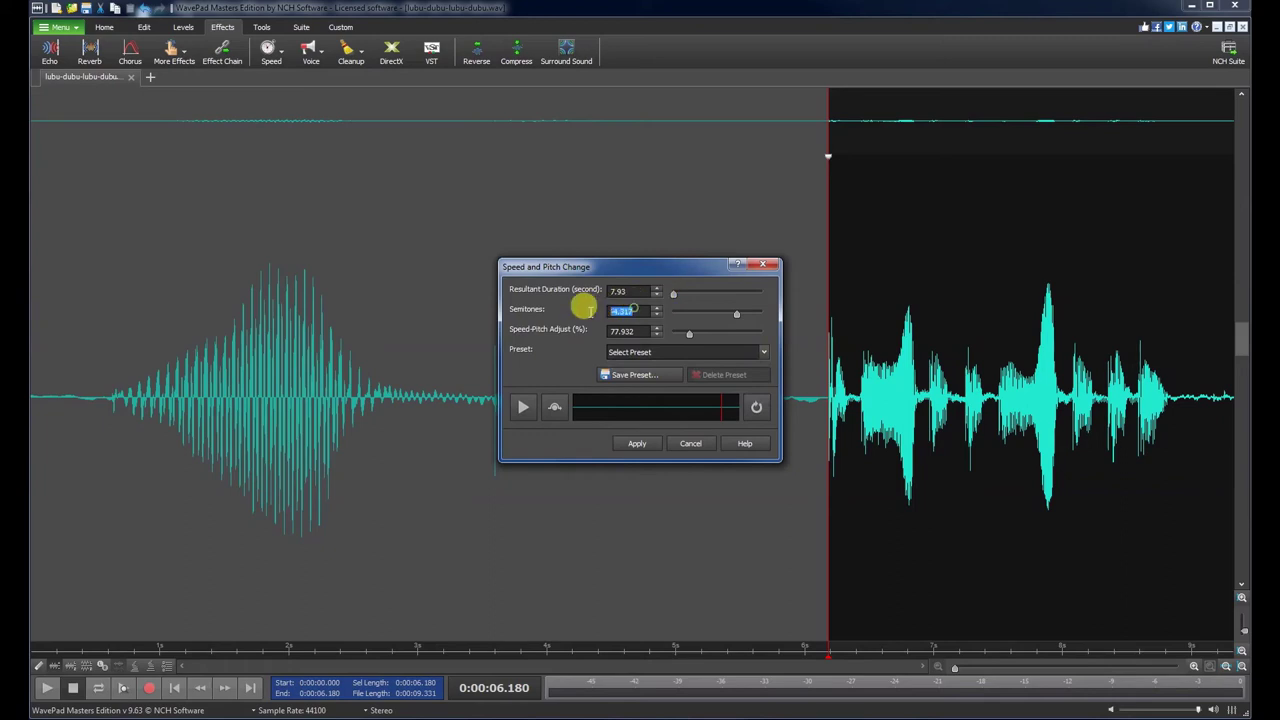
text(-28.668)
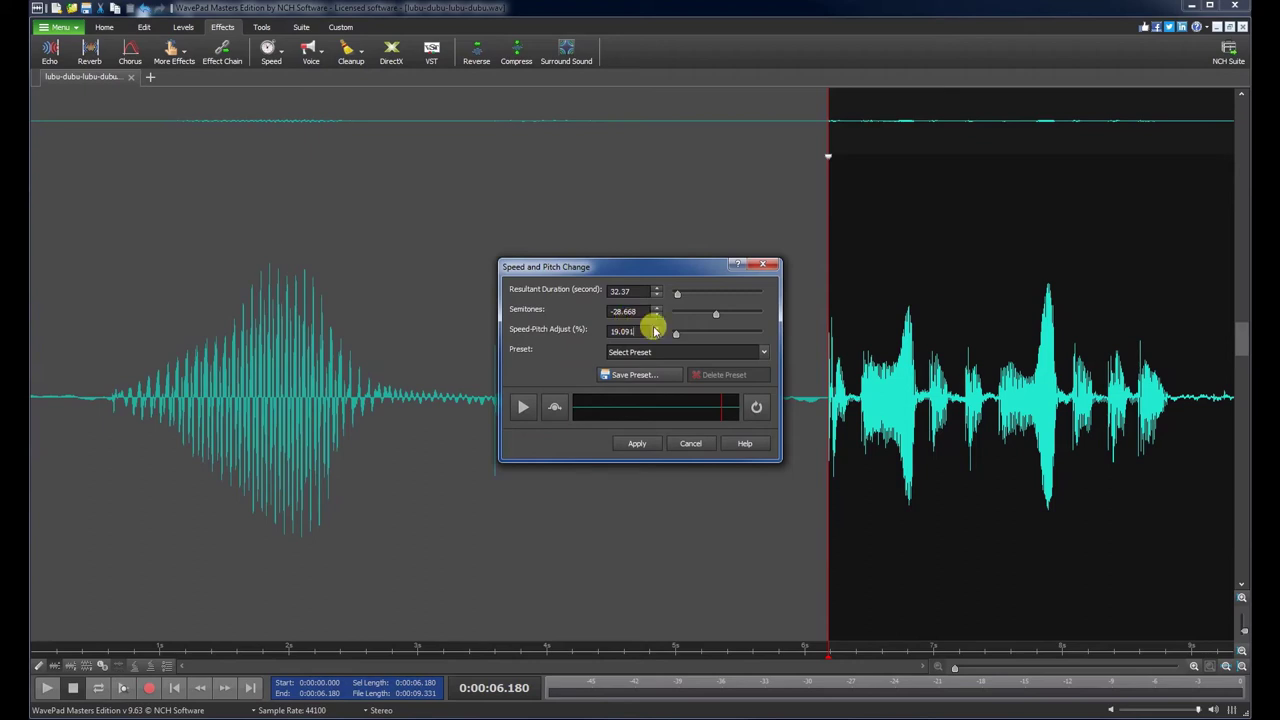
click(533, 406)
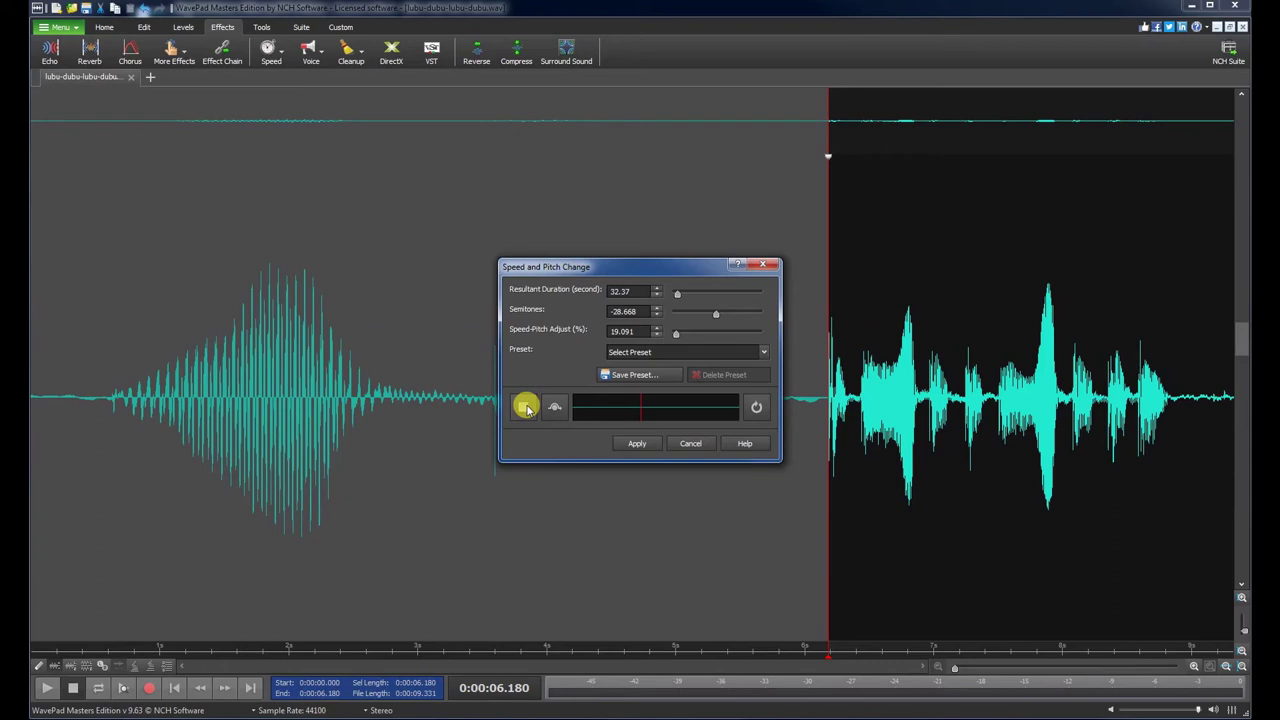
click(527, 408)
Step: Try a resultant duration of 7.93 seconds followed by a pitch shift of -28 semitones
double_click(622, 290)
drag(622, 290, 605, 295)
text(7)
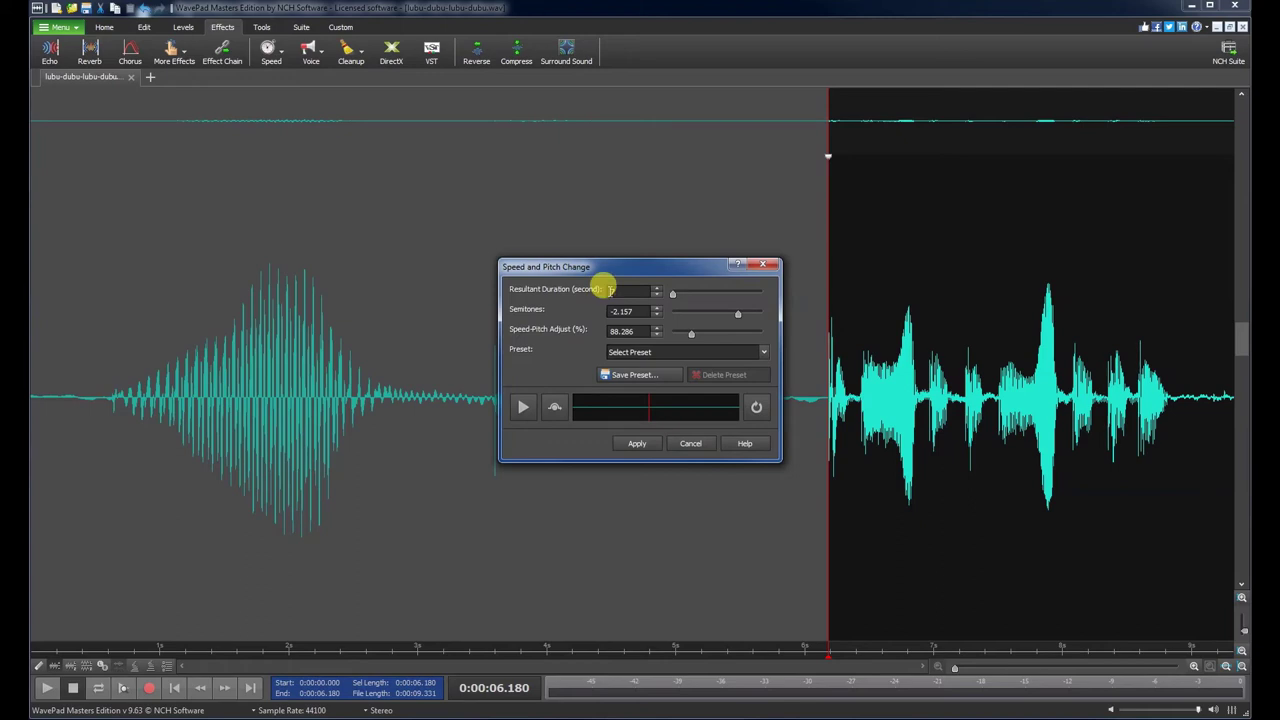
text(.93)
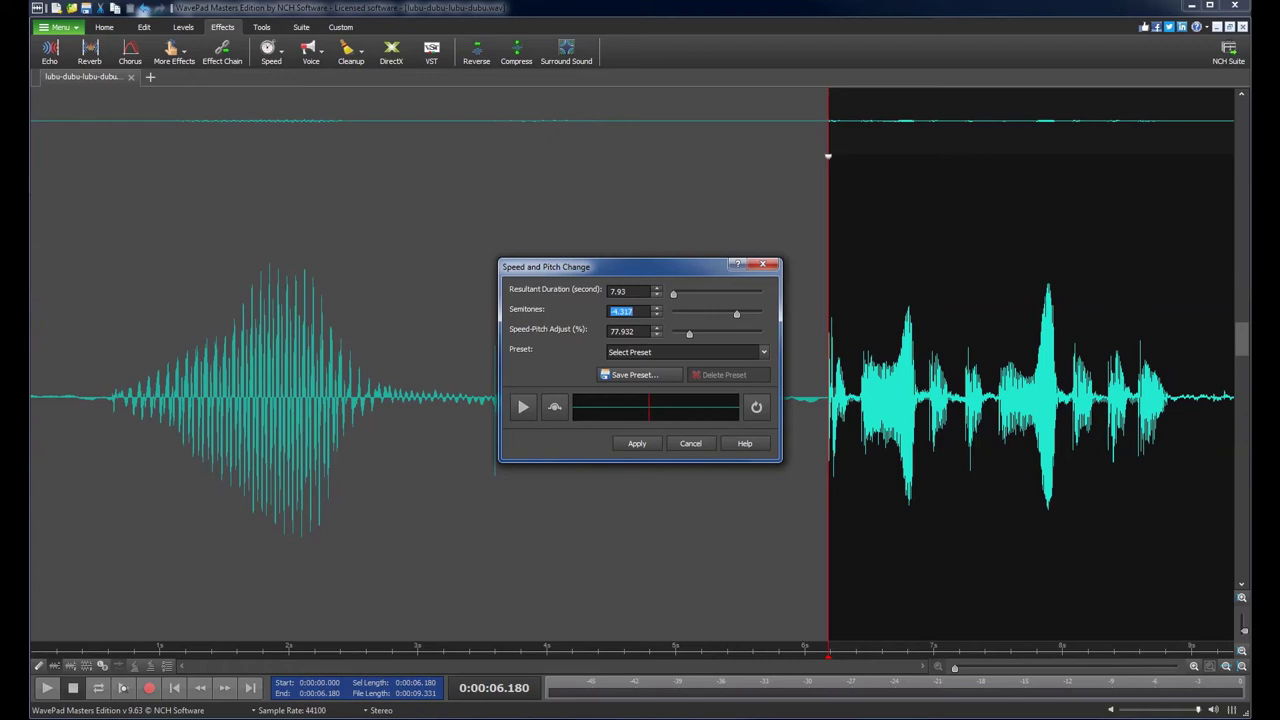
text(-28)
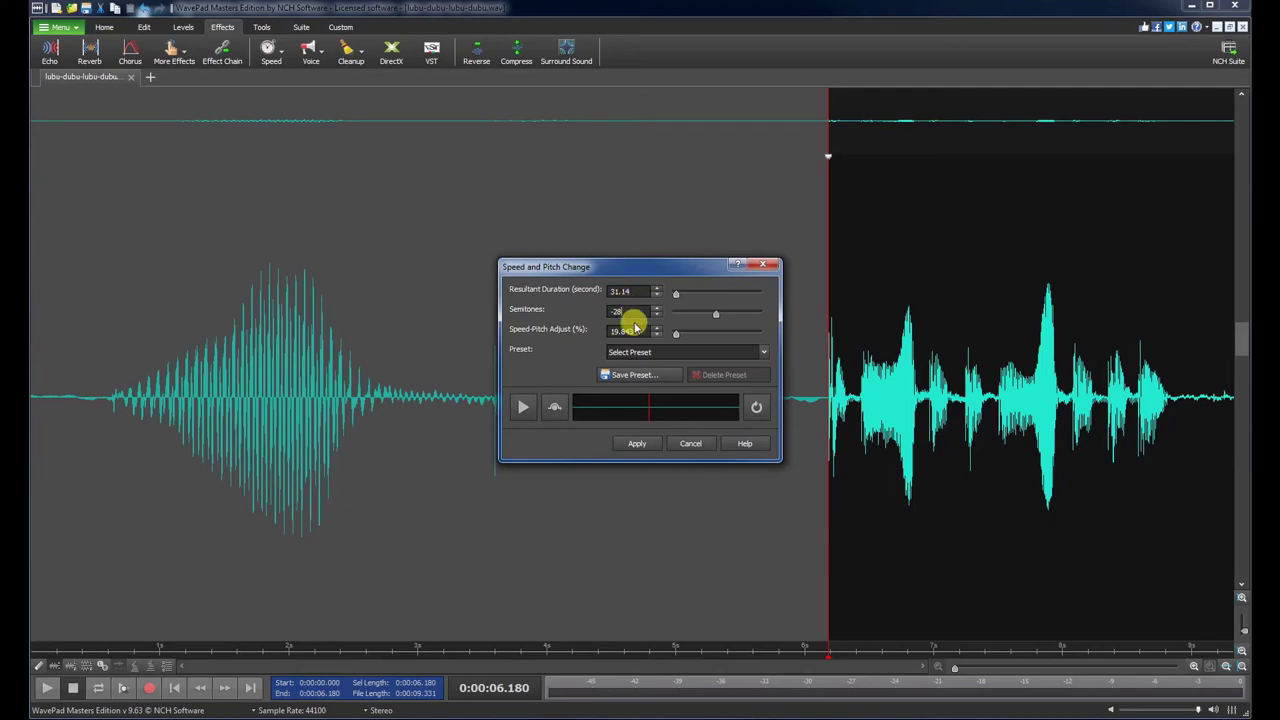
Step: Try the Original preset and adjust the resultant duration to 8.04 seconds
click(663, 352)
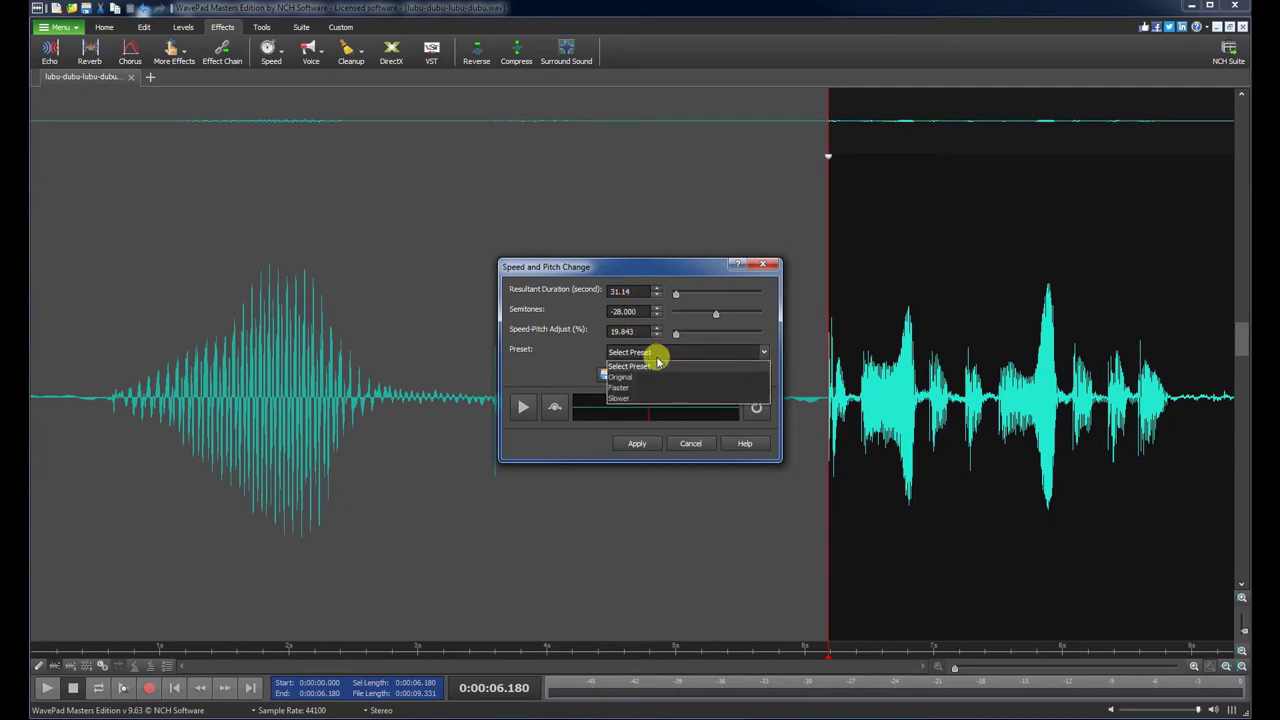
click(640, 373)
mouse_move(673, 292)
mouse_down()
mouse_move(706, 294)
mouse_move(660, 292)
mouse_up()
click(659, 295)
click(659, 295)
click(660, 296)
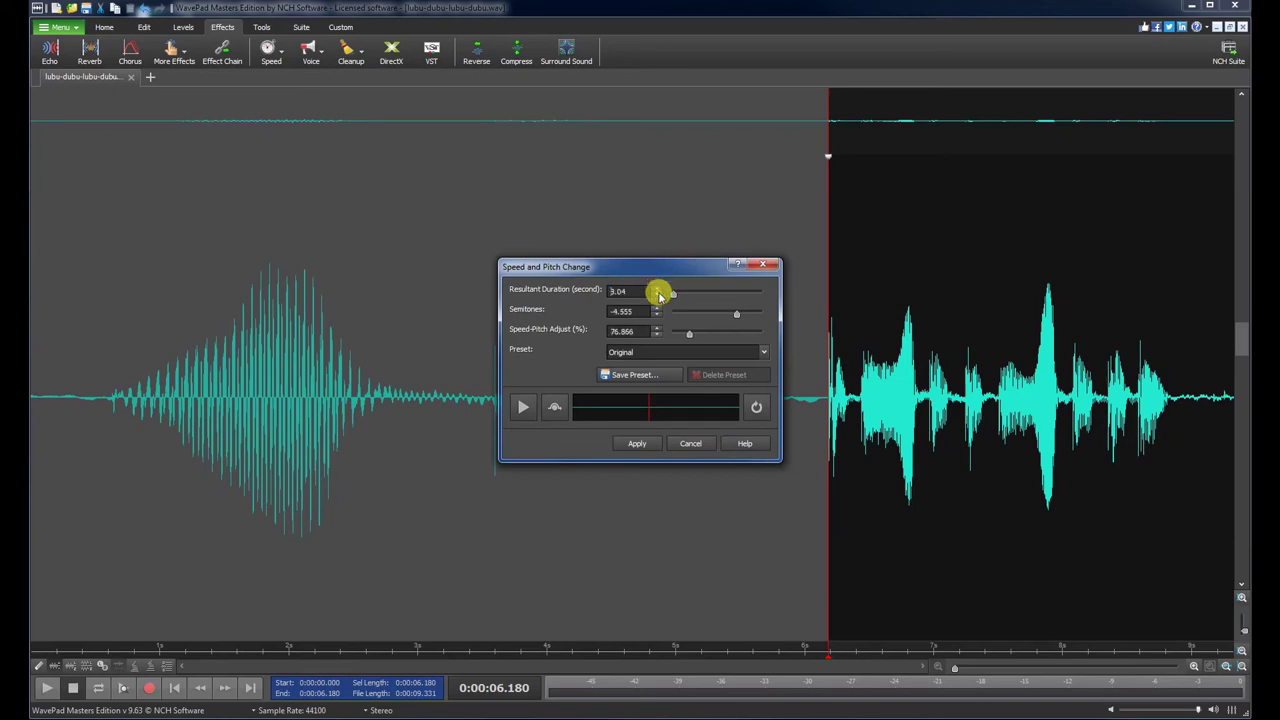
Step: Preview the Faster preset with a resultant duration of 7.47 seconds, then cancel Speed and Pitch Change
click(763, 353)
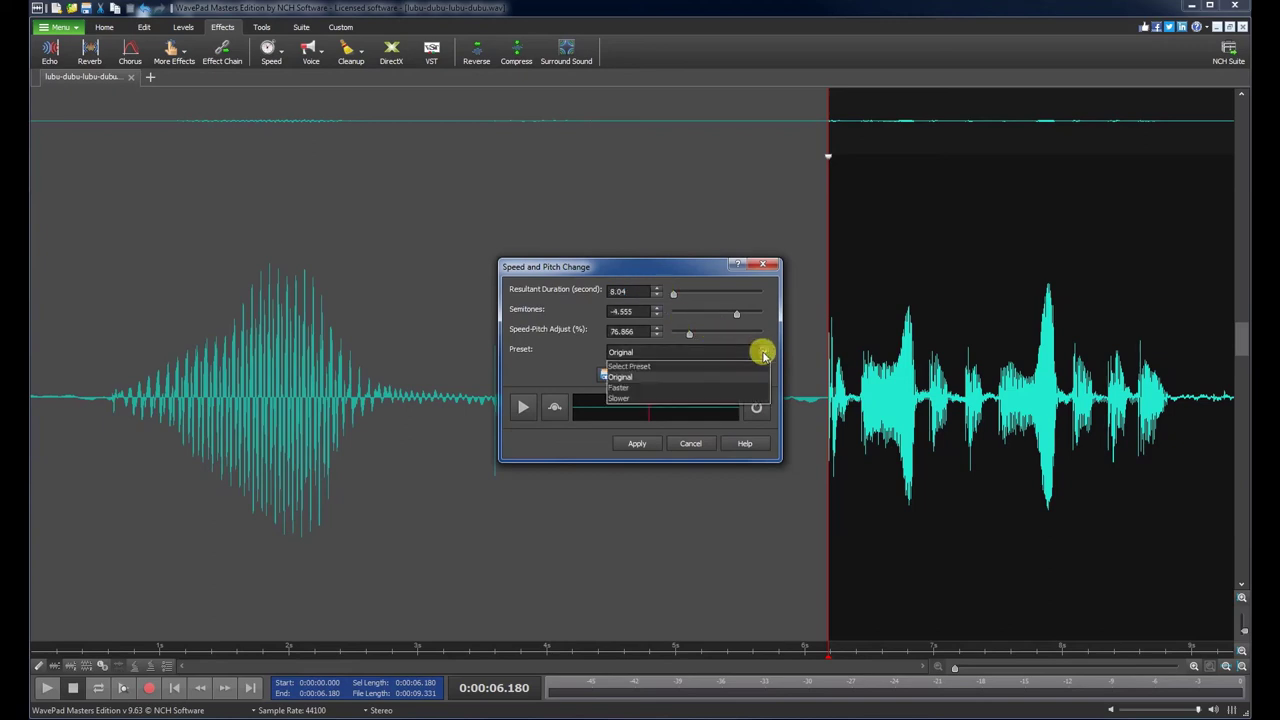
click(640, 387)
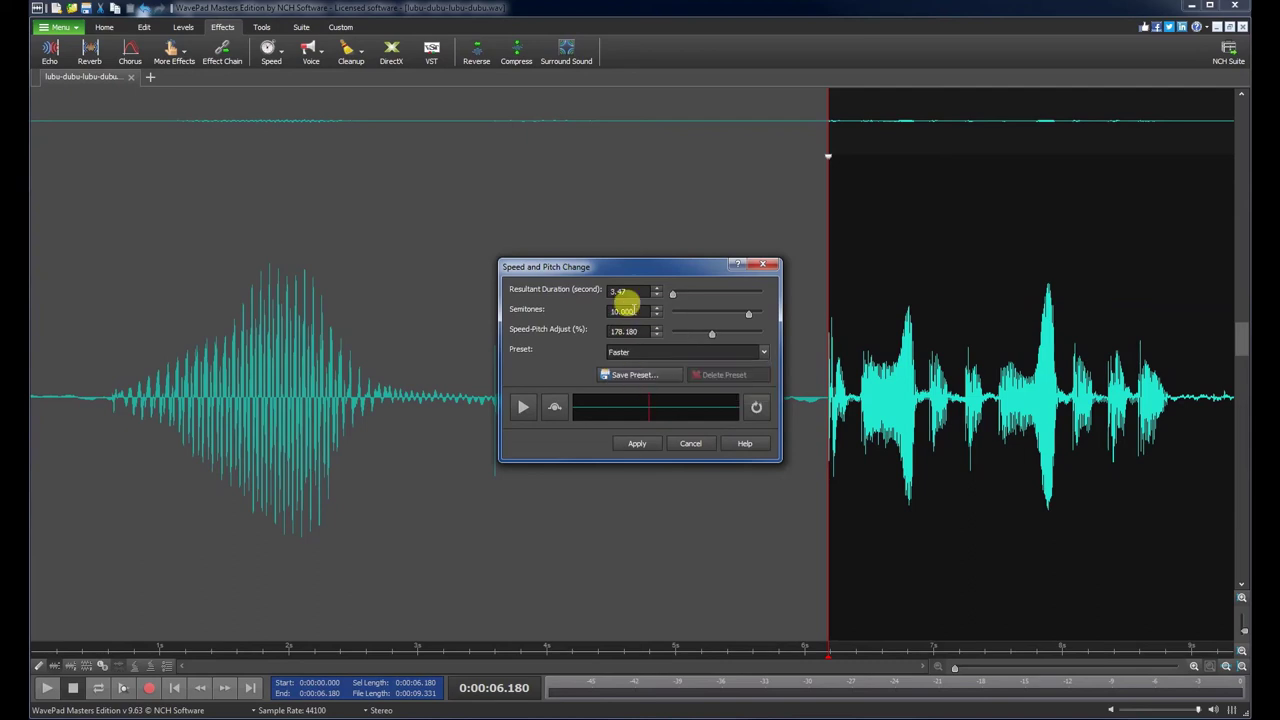
click(664, 291)
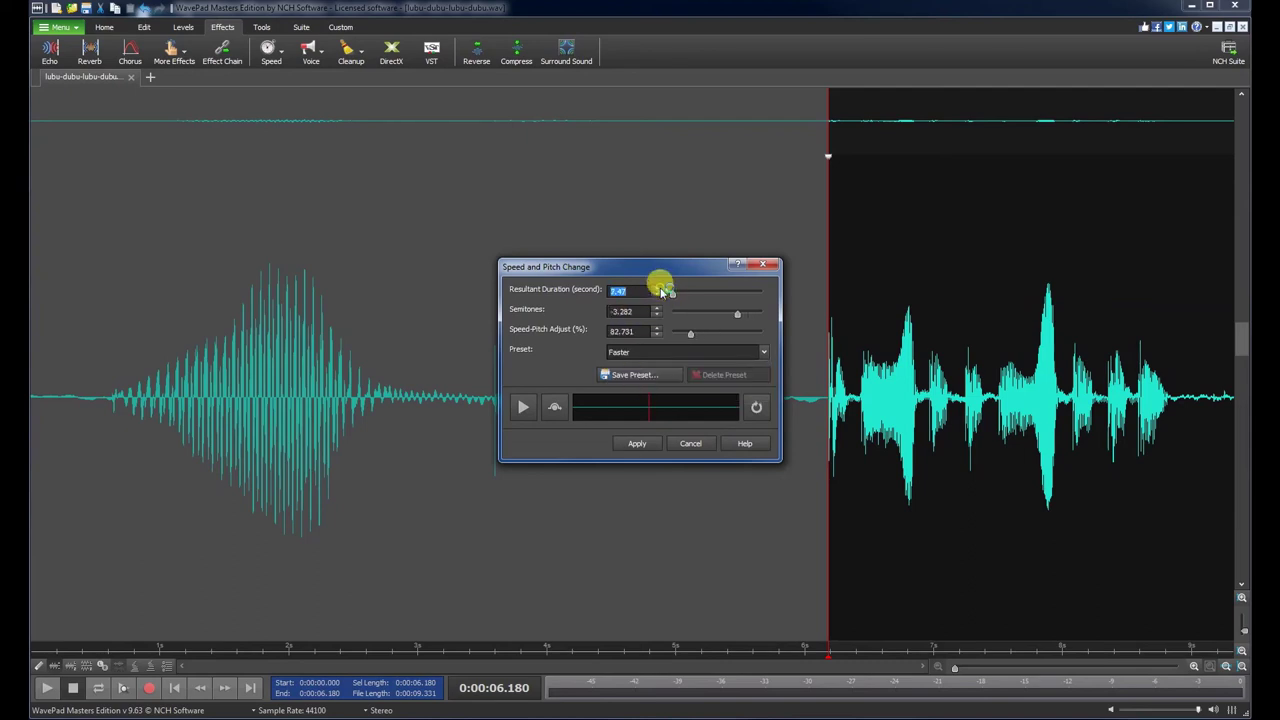
click(521, 407)
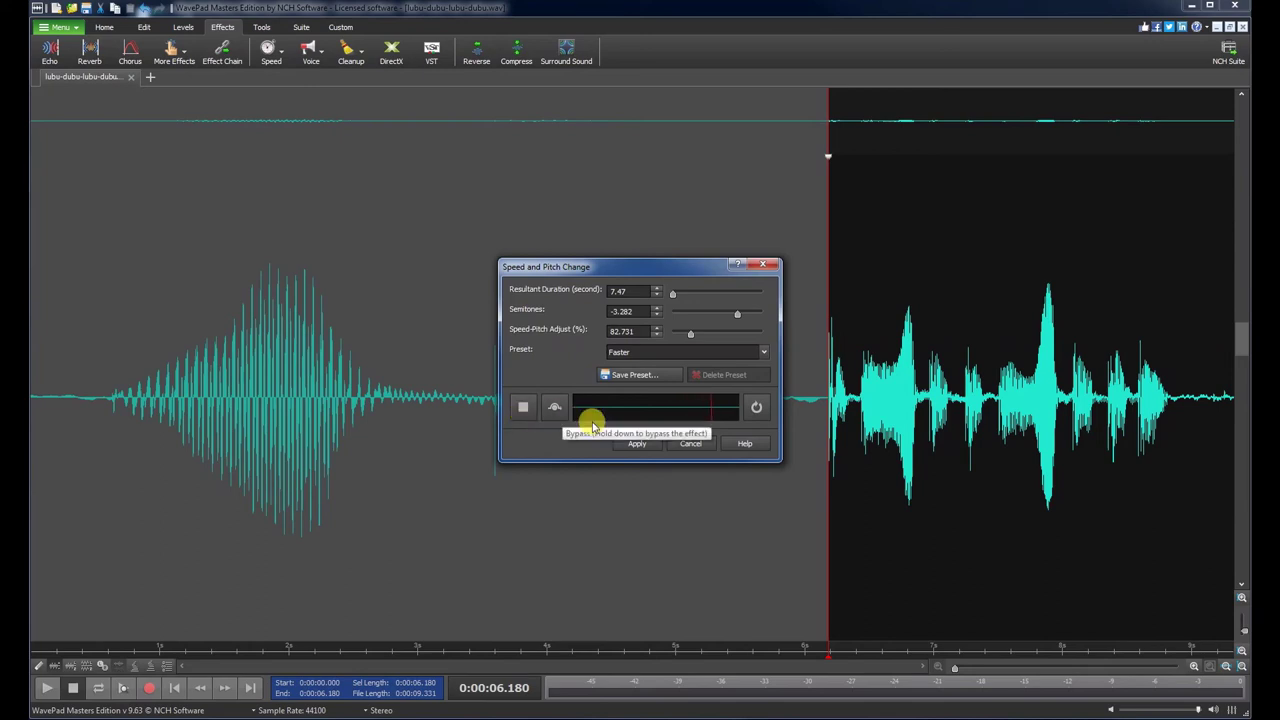
click(522, 406)
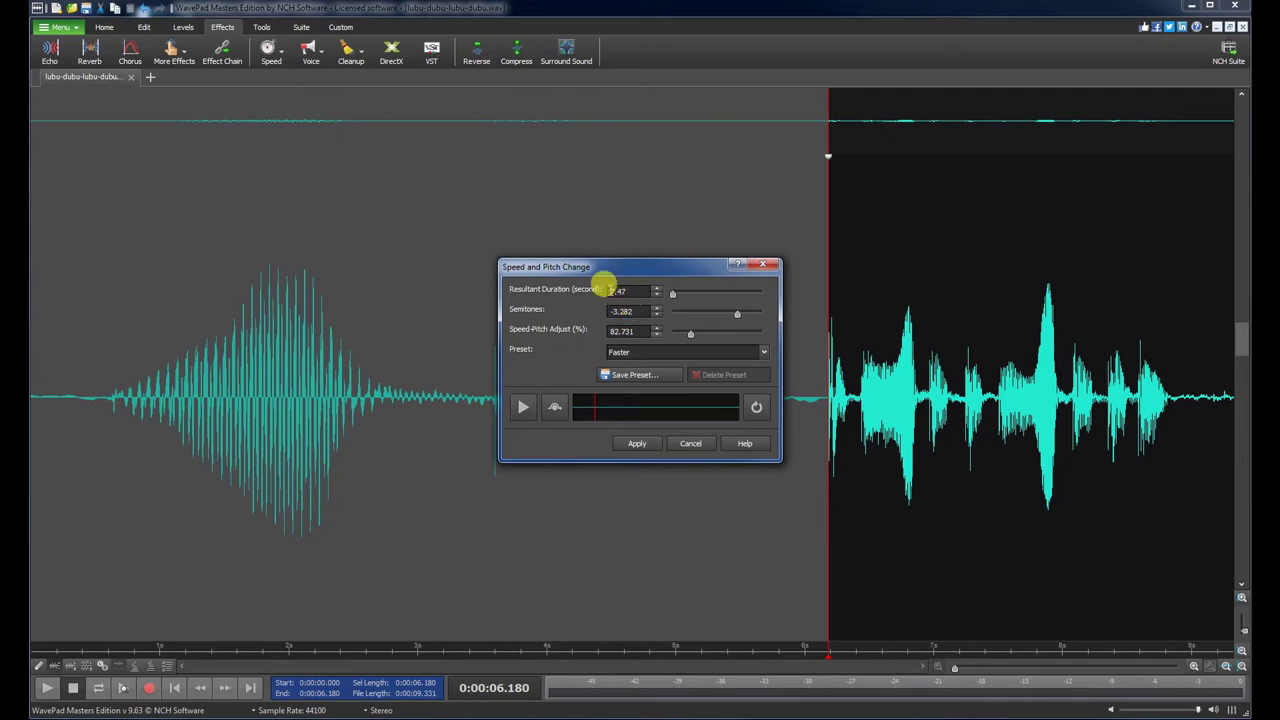
double_click(621, 290)
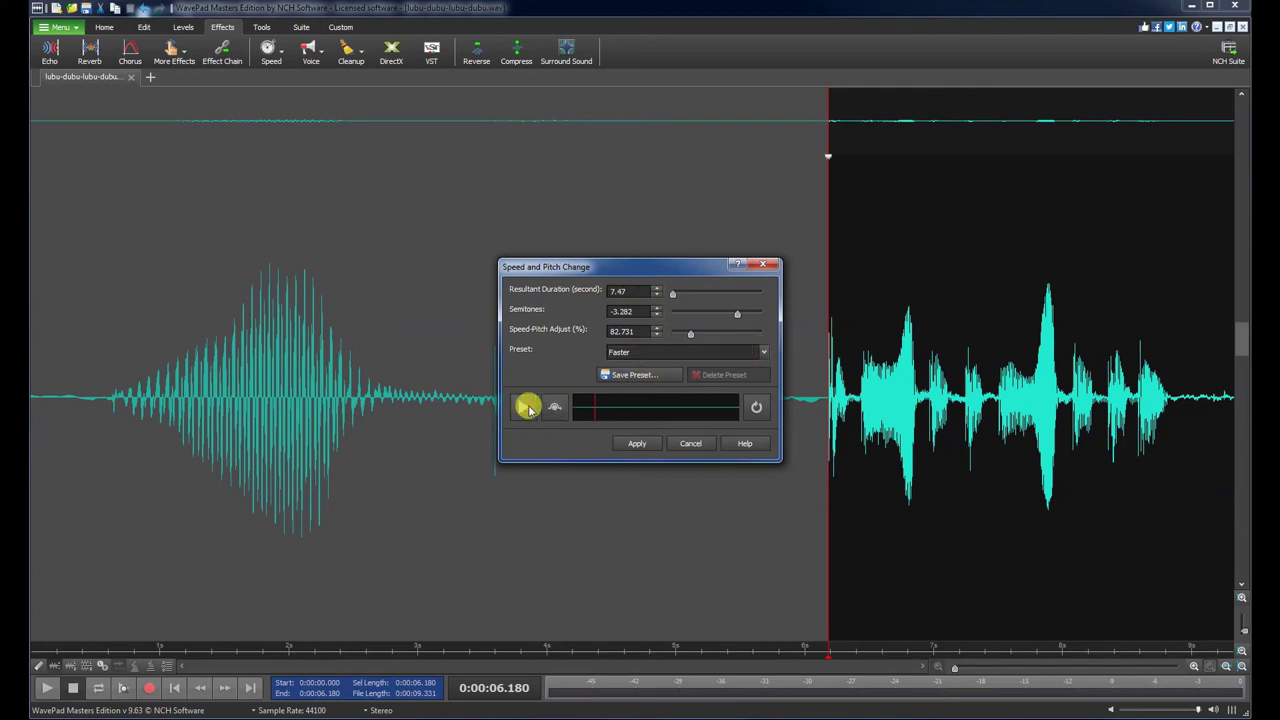
click(690, 441)
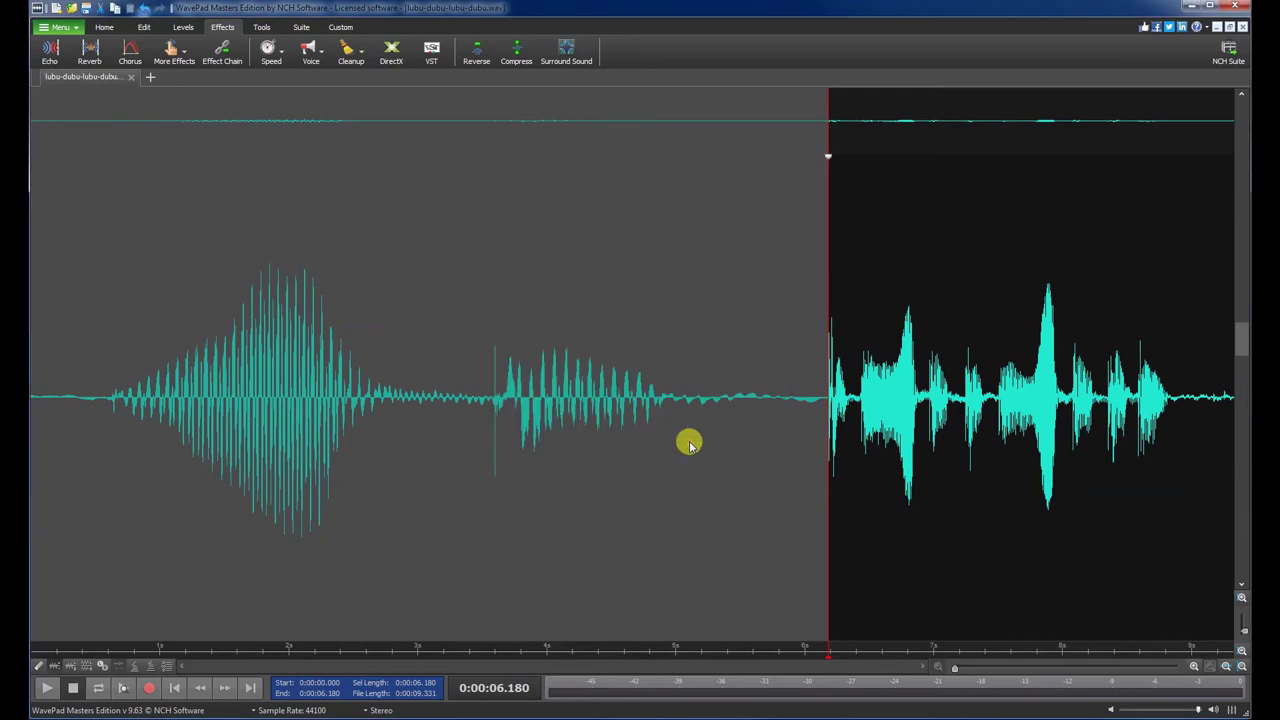
Step: Select the audio from about 0.19 to 5.47 seconds and open the Voice Change effect for it
click(543, 224)
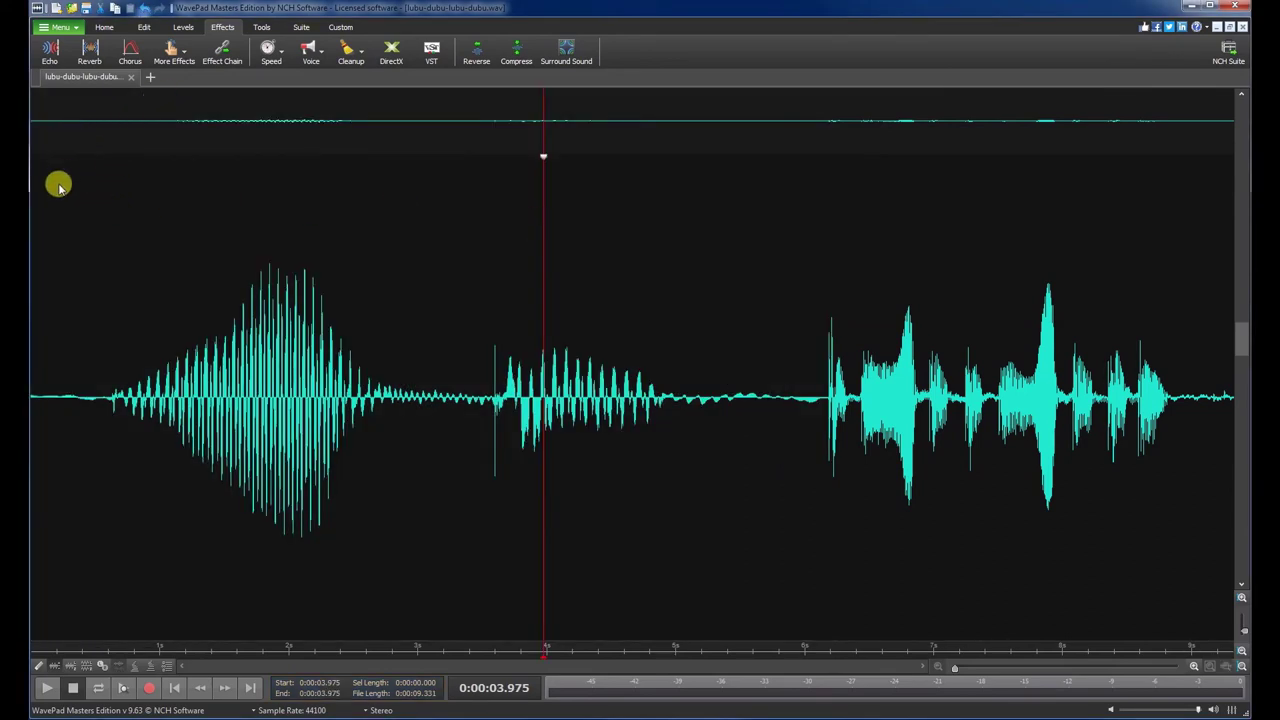
drag(54, 172, 700, 202)
click(313, 52)
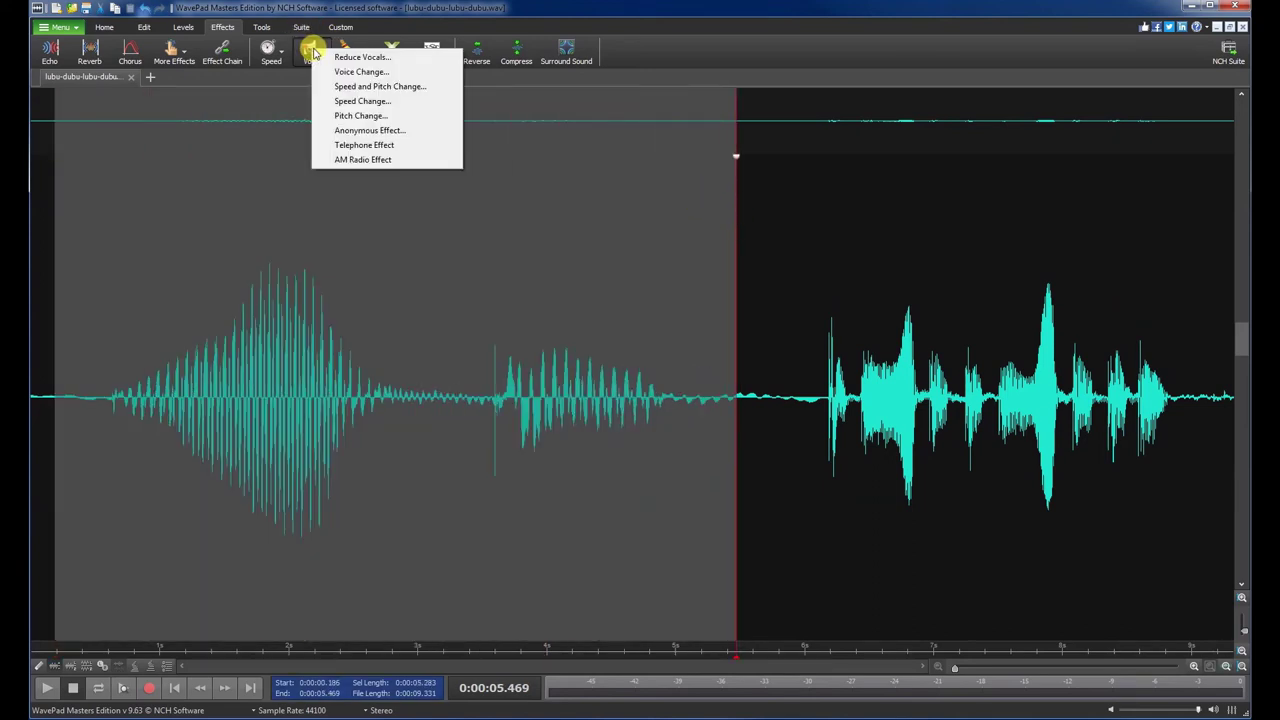
click(349, 72)
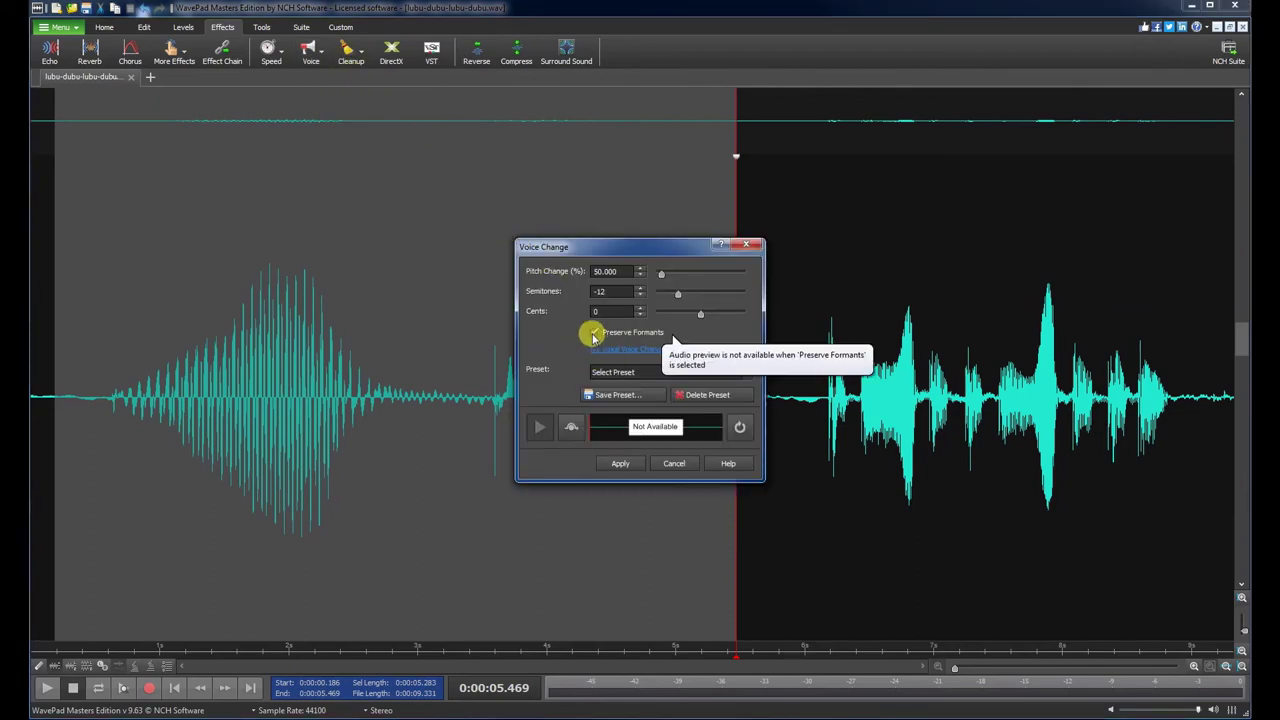
Step: Turn off Preserve Formants and preview the voice change on the selection
click(593, 333)
click(538, 427)
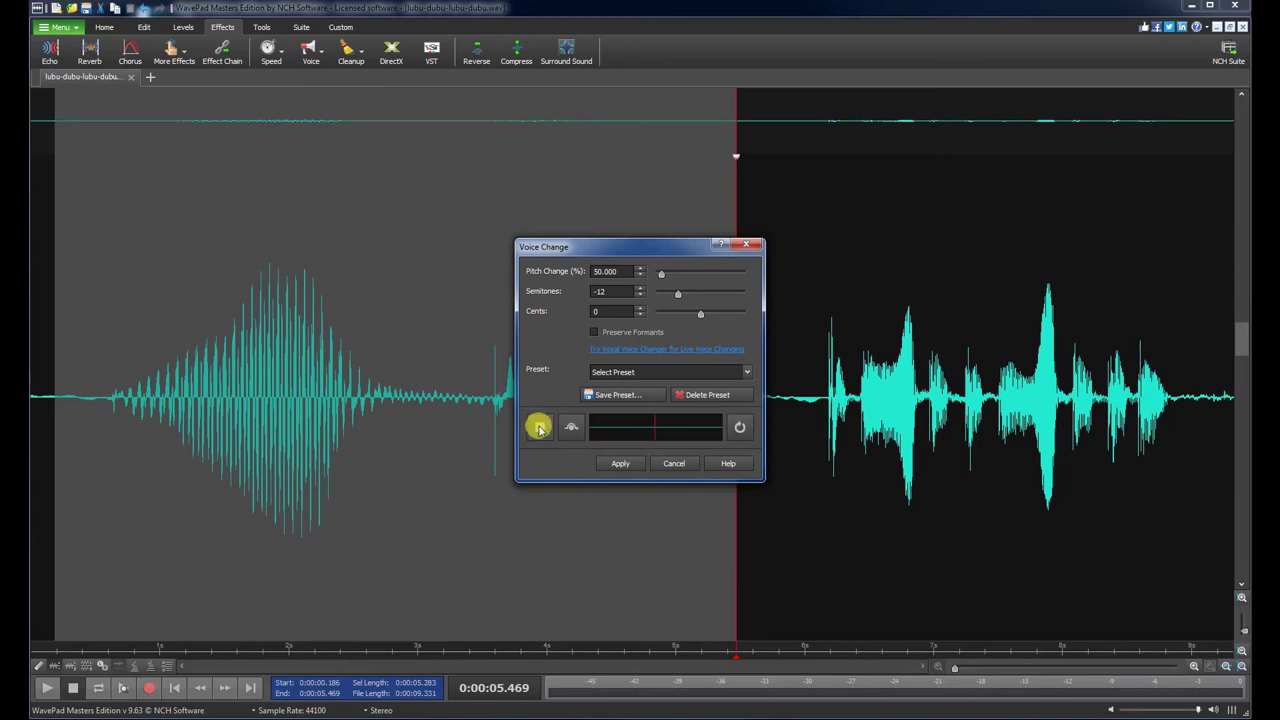
click(538, 427)
Step: Try pitch changes of 88.75, 186.25, 283.75 and 28.75 % while listening to the voice change preview
click(620, 270)
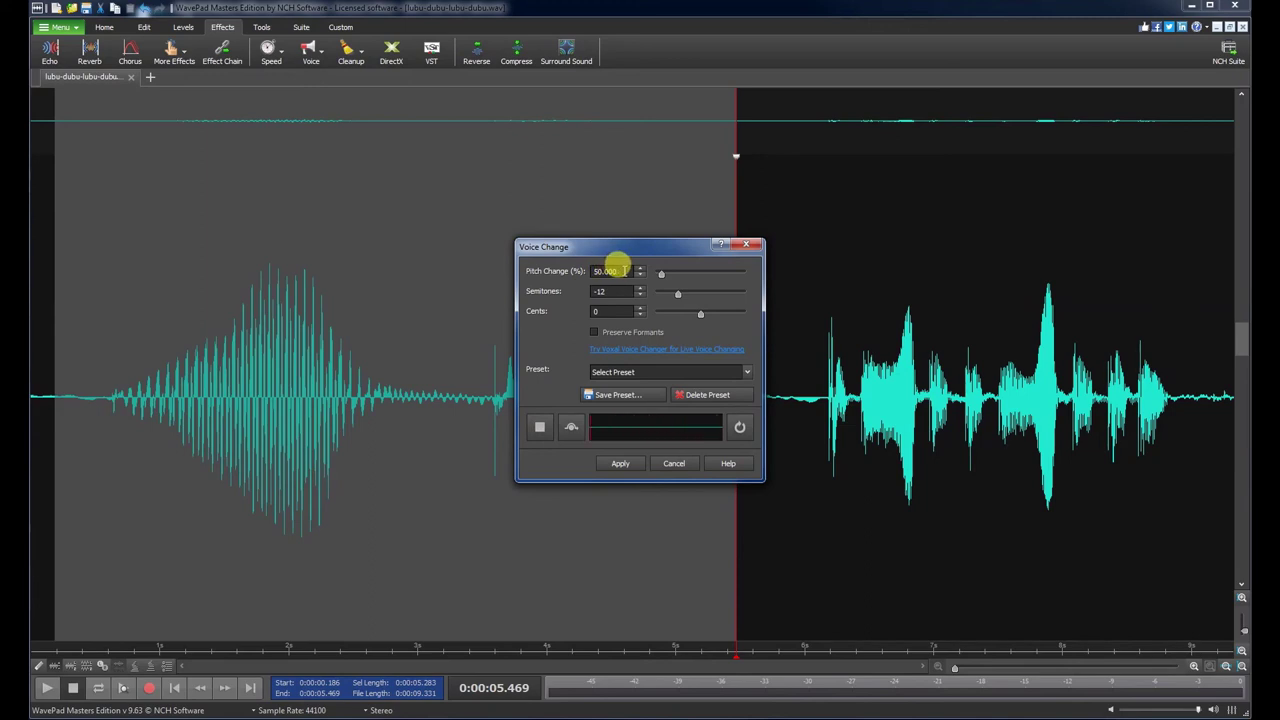
drag(660, 272, 671, 277)
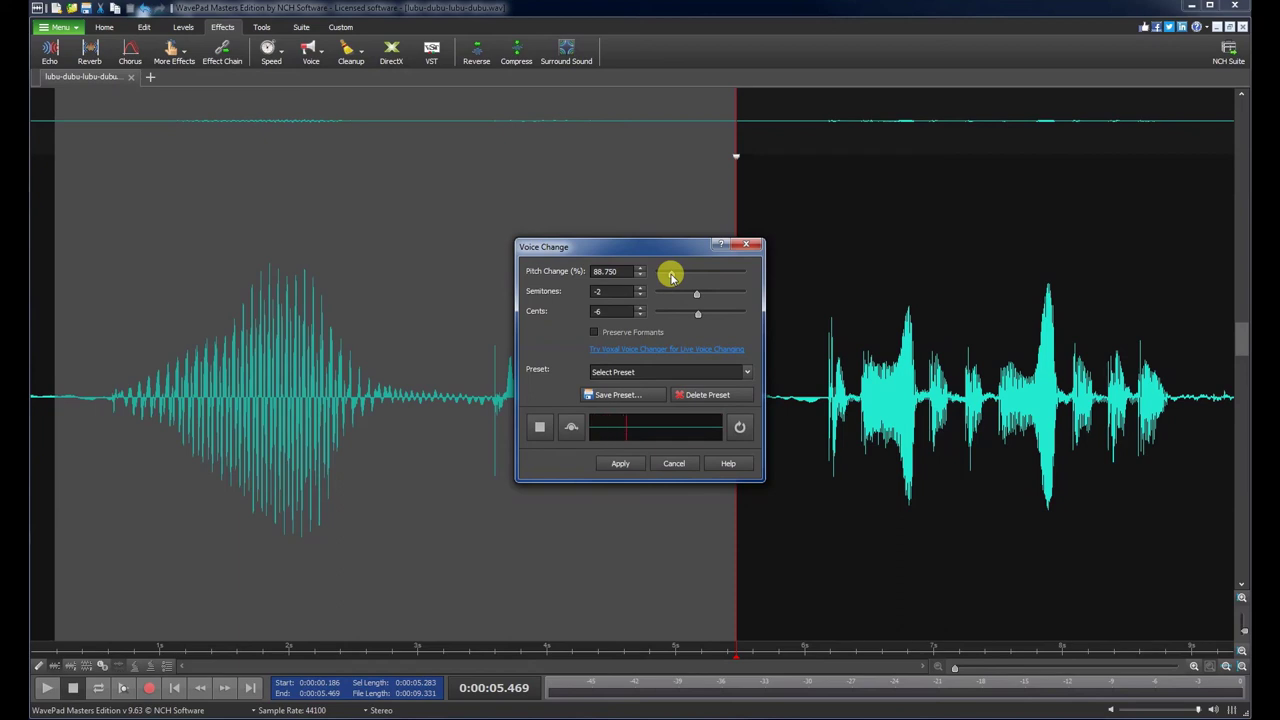
drag(671, 277, 694, 278)
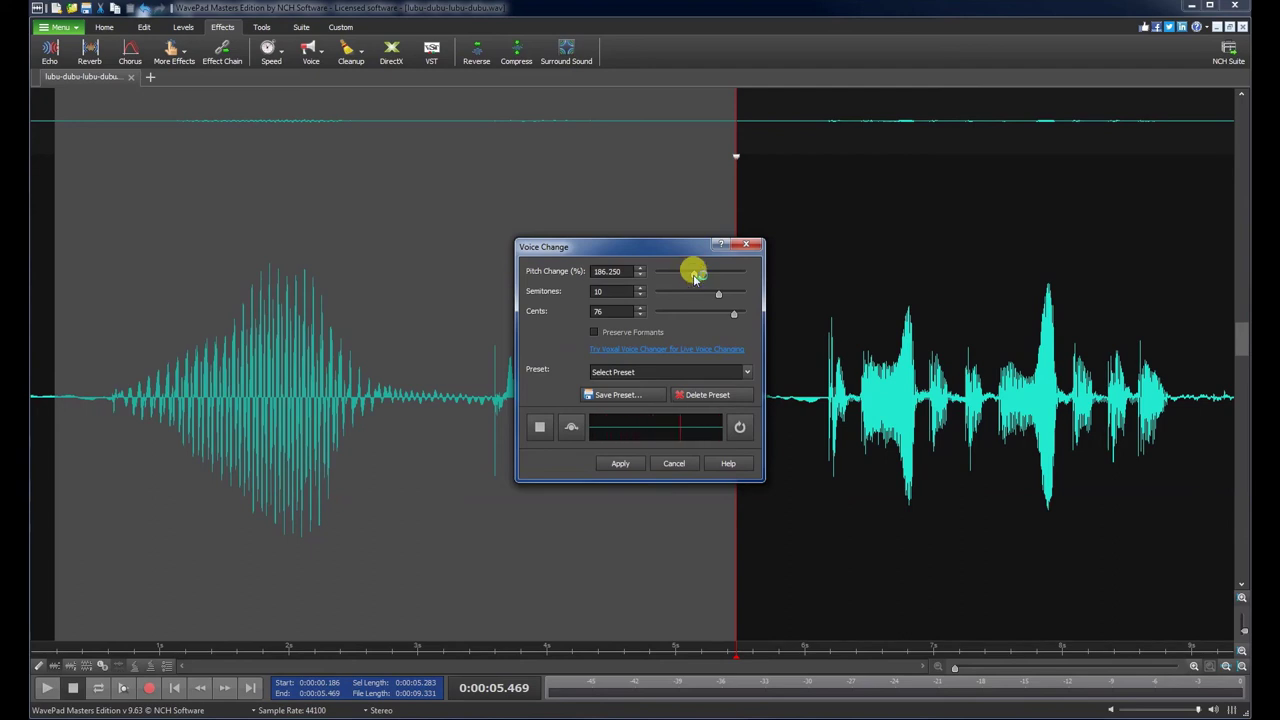
drag(695, 279, 718, 281)
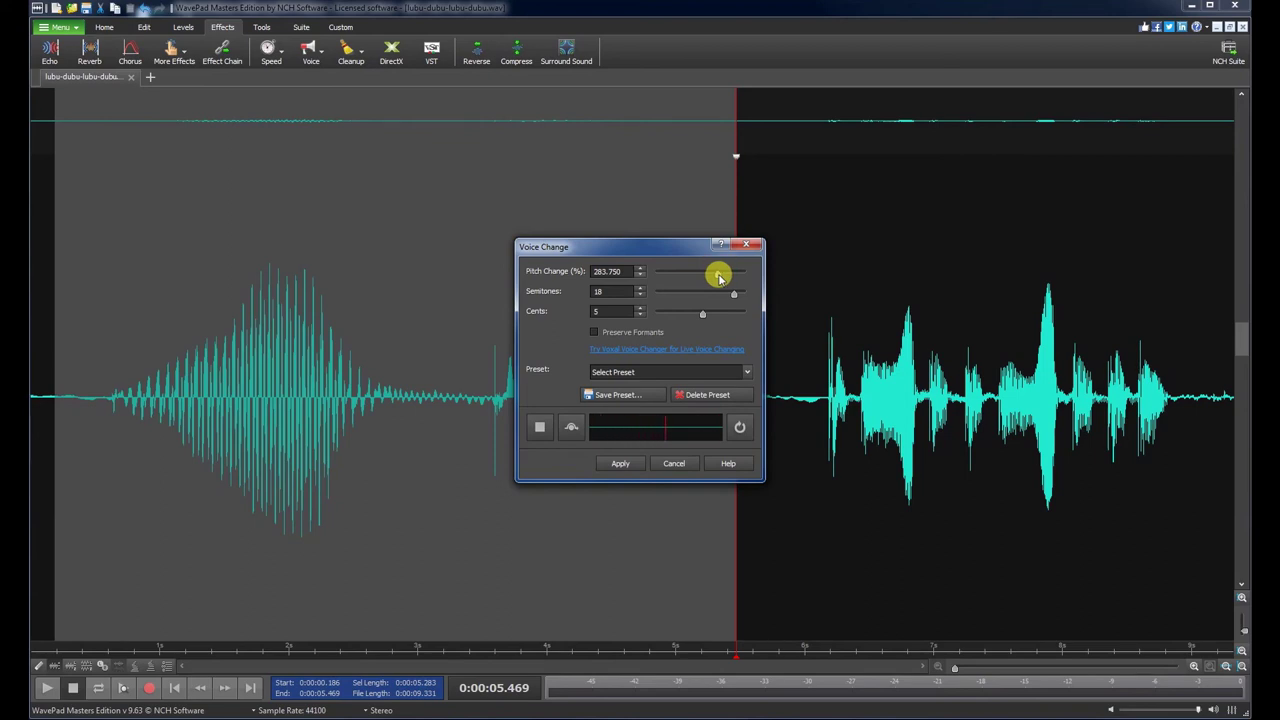
drag(720, 278, 730, 278)
drag(728, 278, 637, 272)
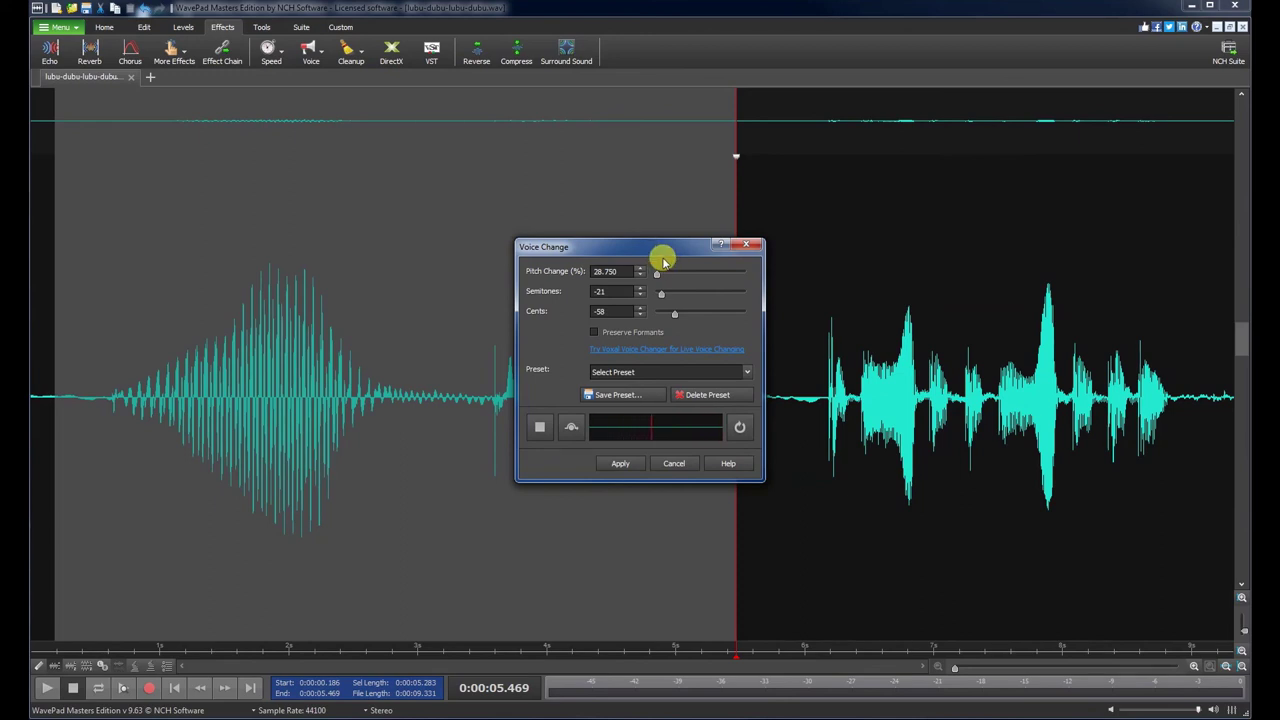
Step: Set the pitch change to 235 %, apply the voice change and play the processed selection
drag(657, 271, 706, 275)
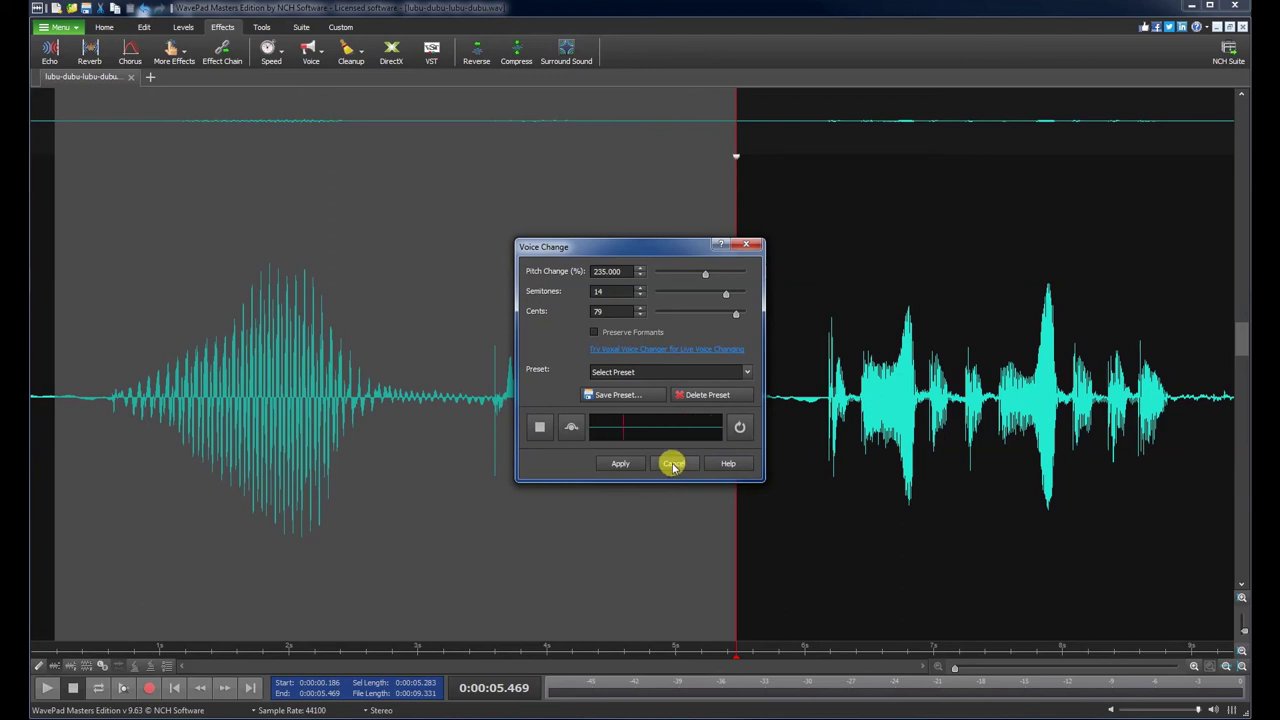
click(620, 463)
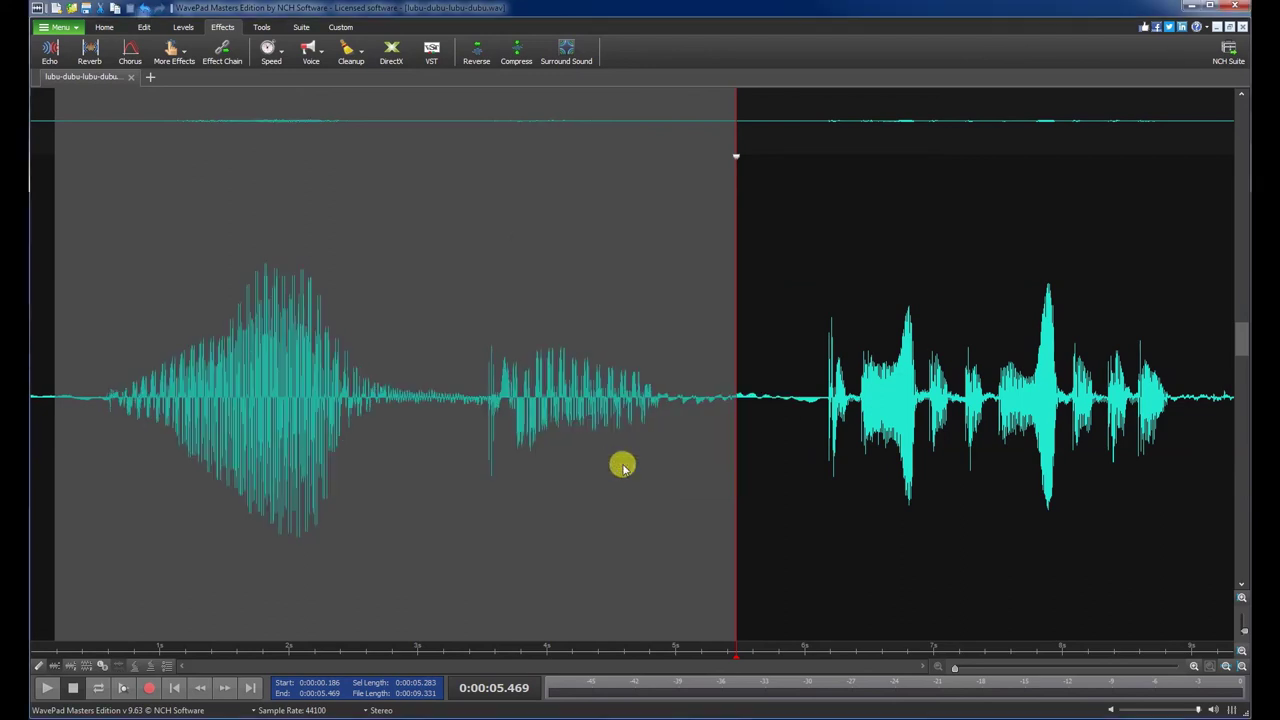
click(44, 688)
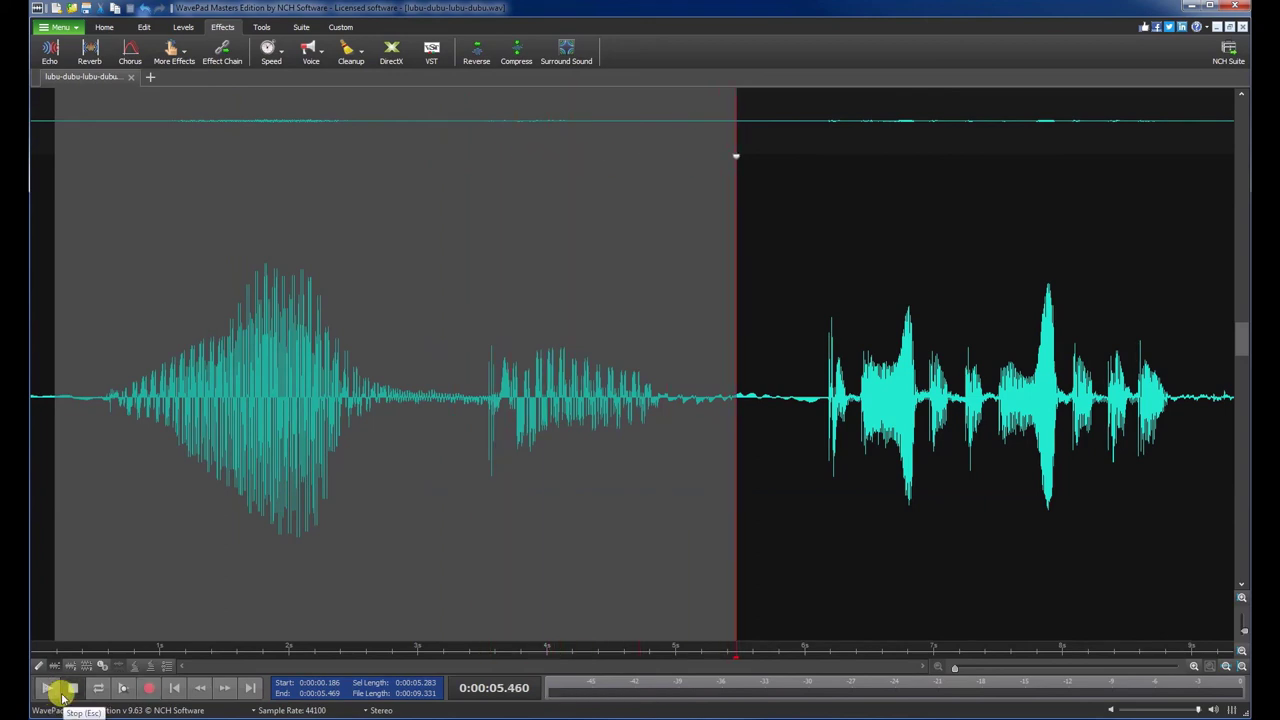
Step: Clear the selection and listen to the edited recording from about 0.5 seconds, stopping playback during the final part
click(202, 584)
click(98, 291)
click(43, 689)
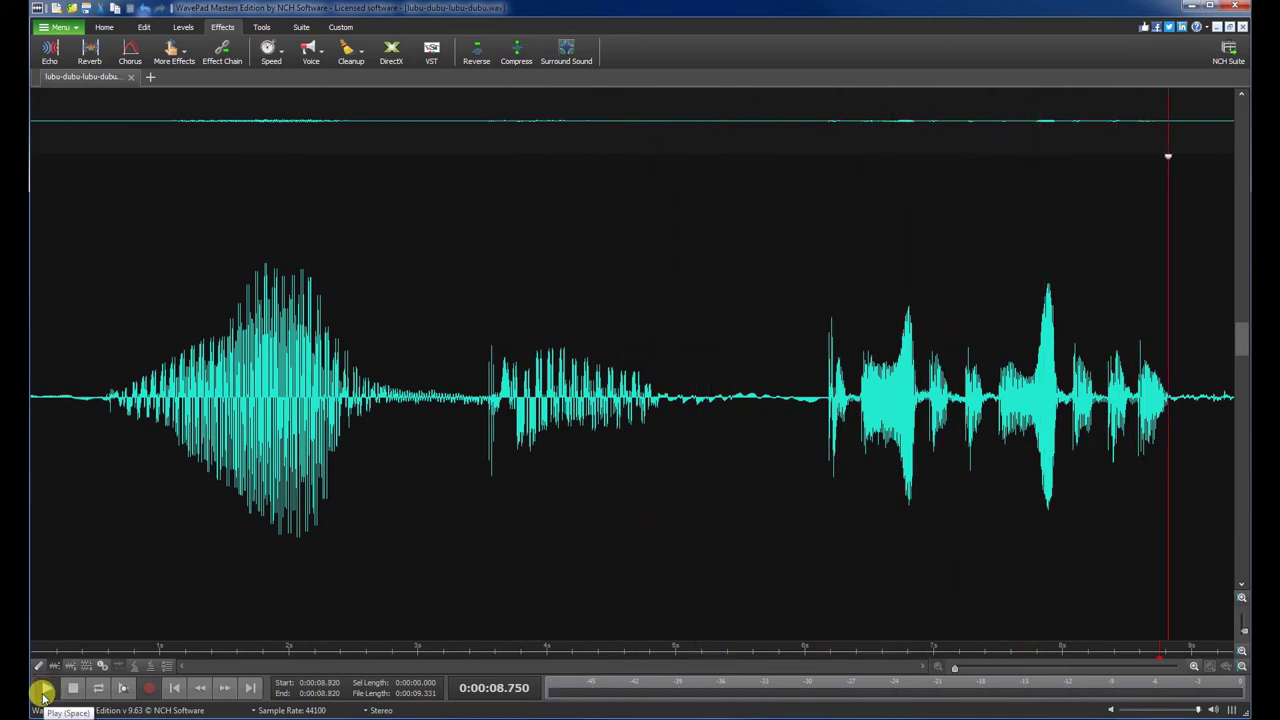
click(42, 692)
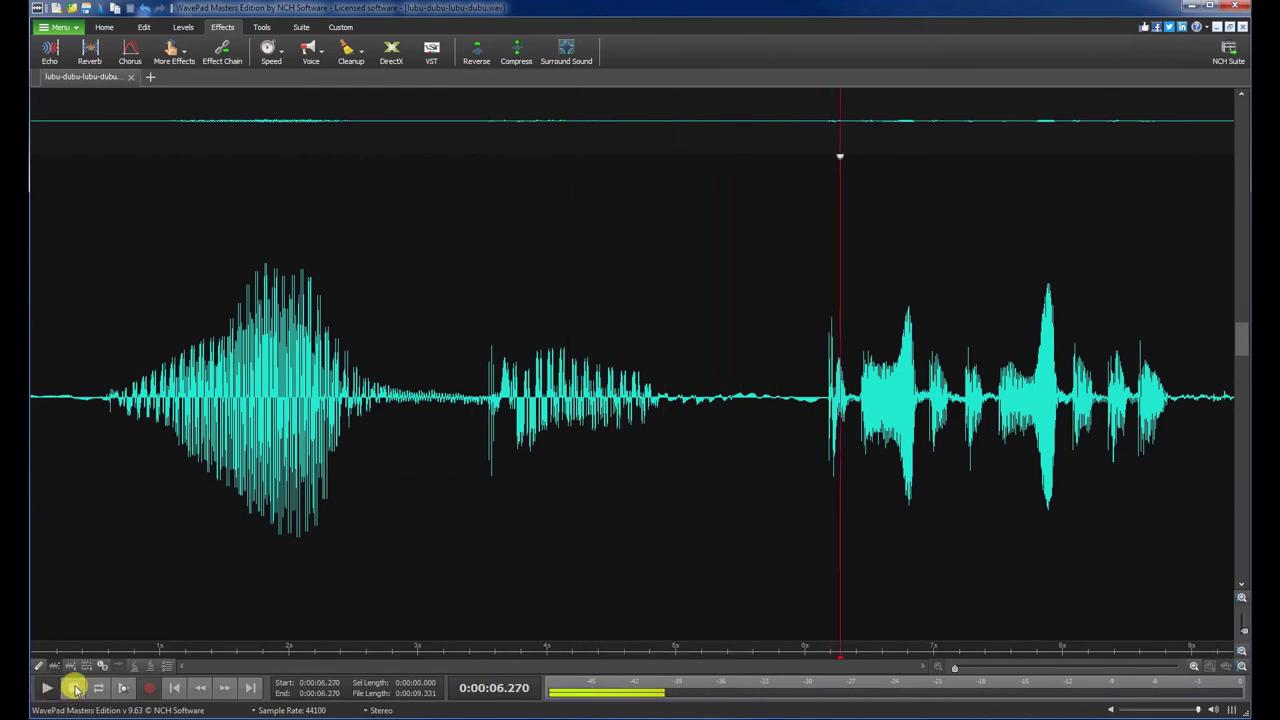
click(73, 688)
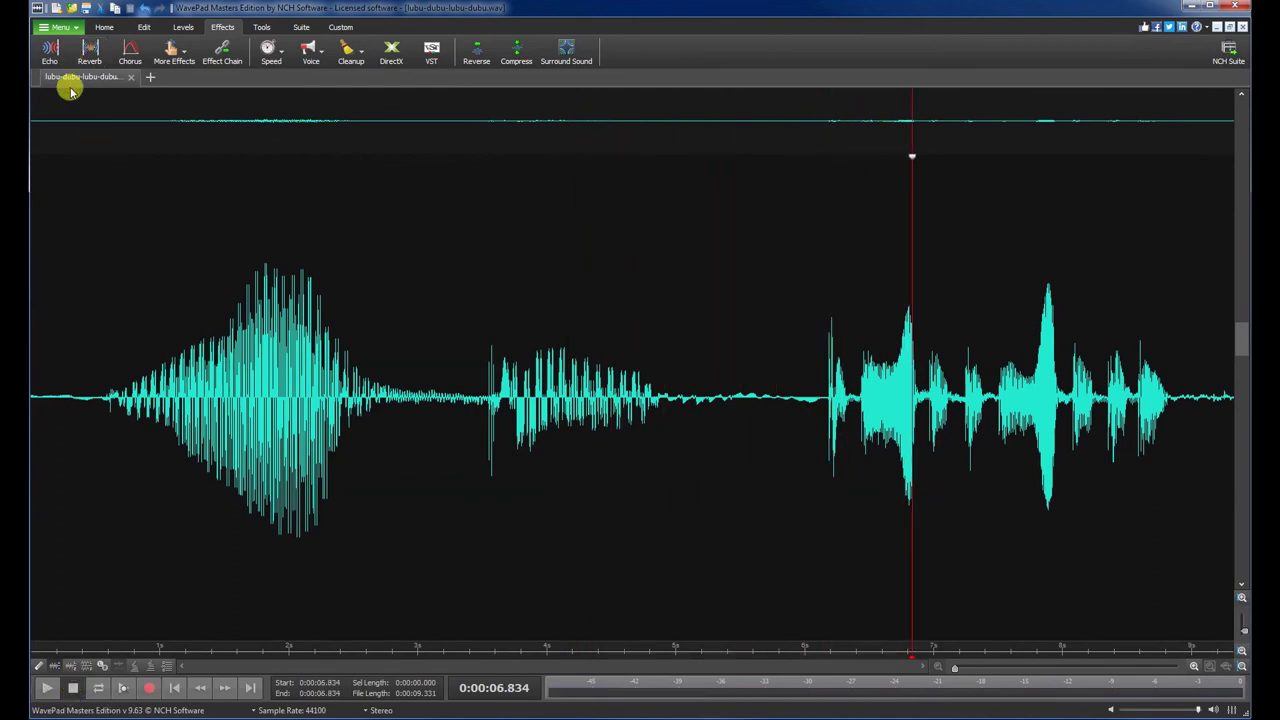
Step: Save the edited recording as a new Wave (*.wav) file named lubu-dubu-lubu-dubu-smok in the Audio-usluga folder
click(59, 28)
mouse_move(60, 44)
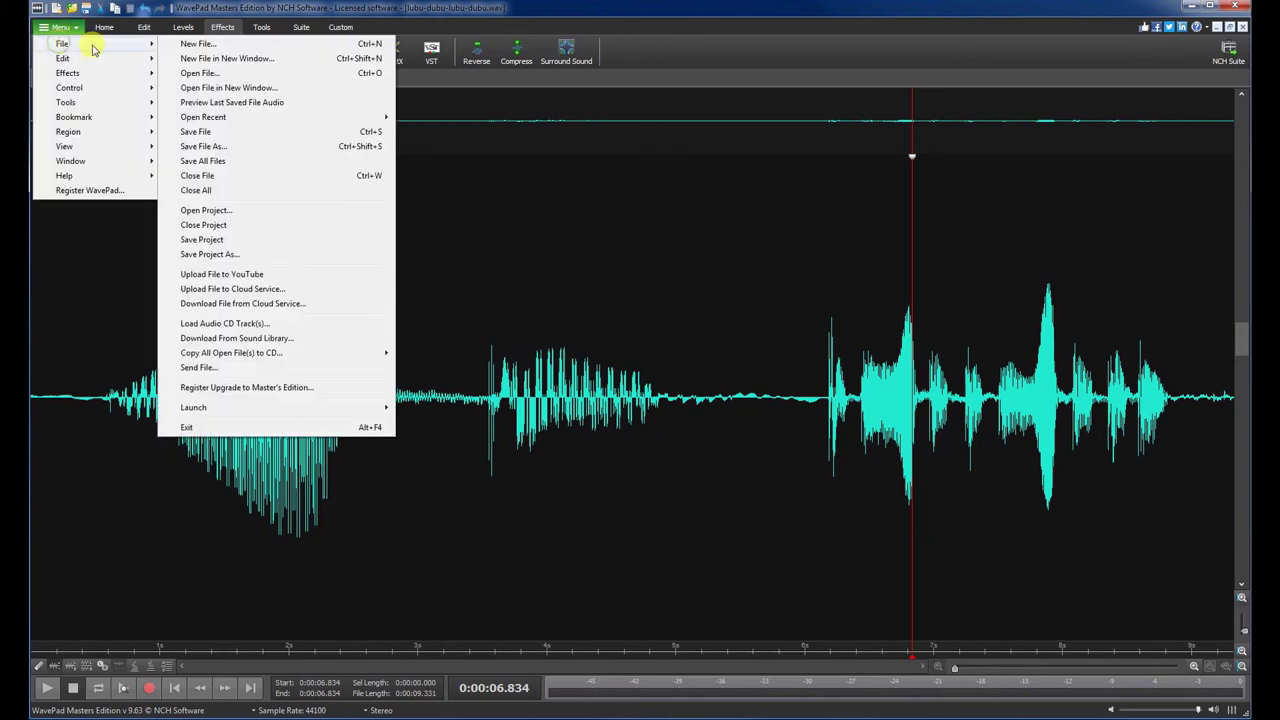
click(195, 146)
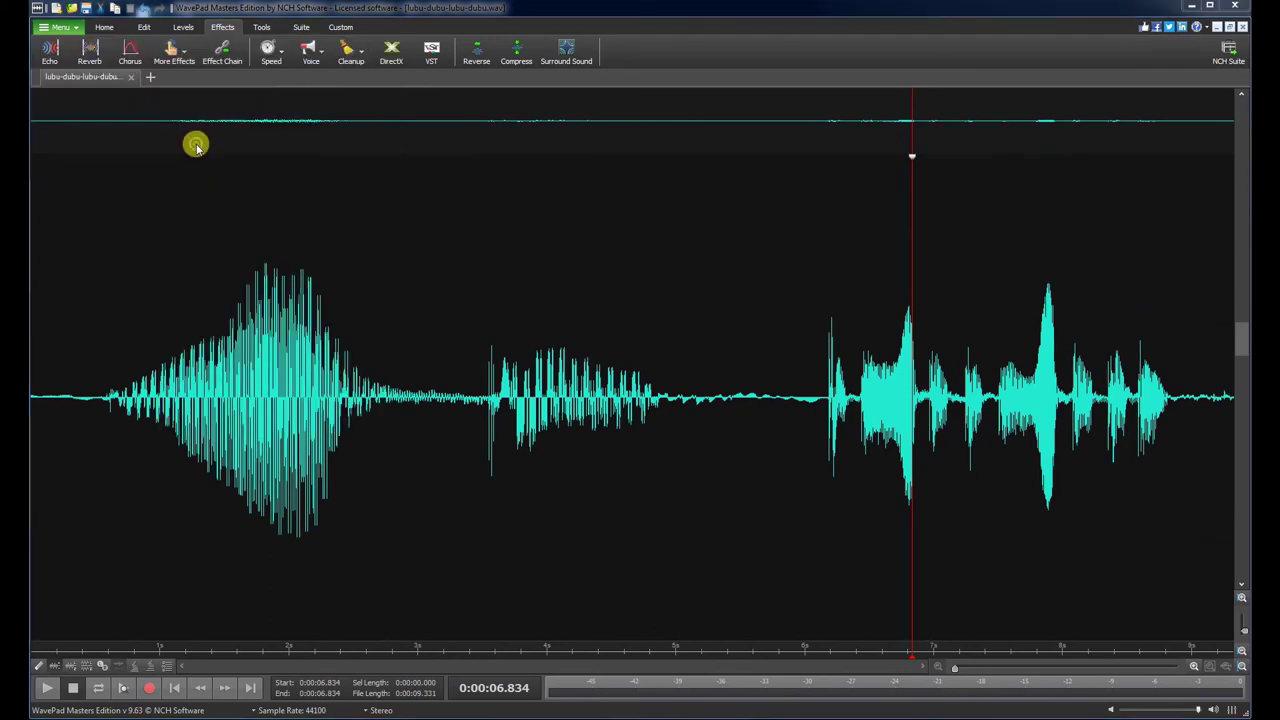
click(210, 460)
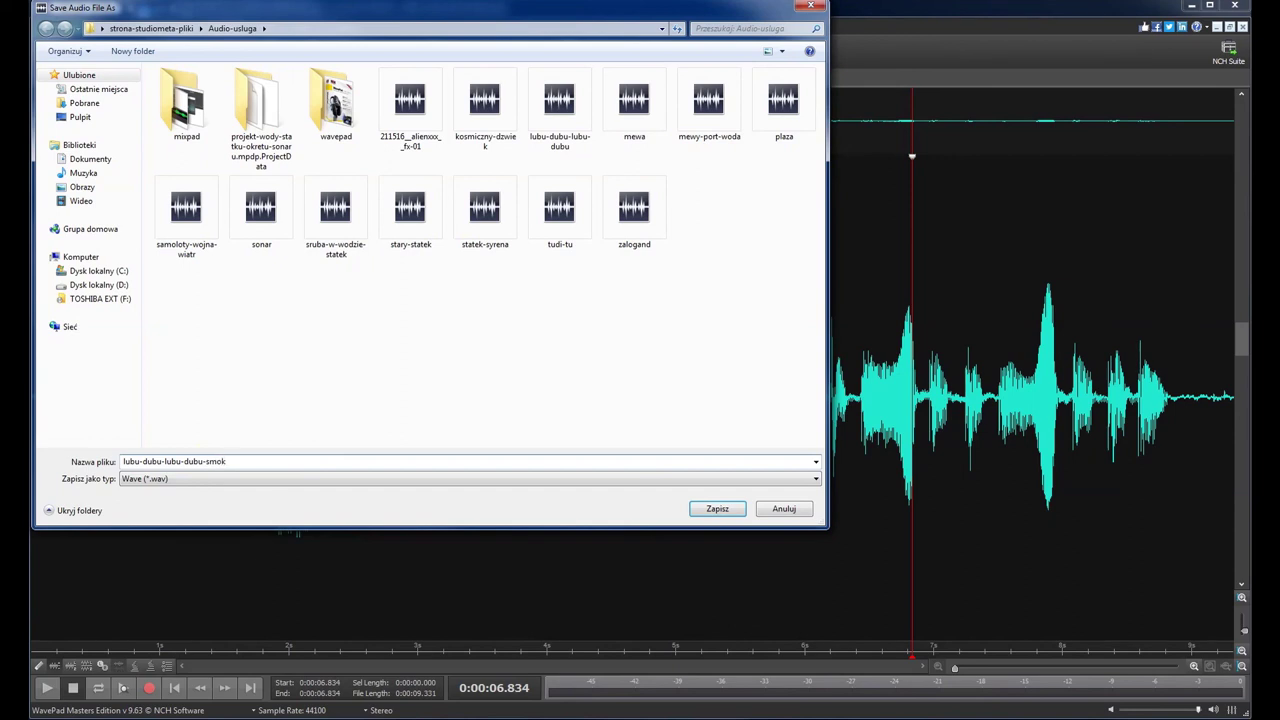
click(716, 511)
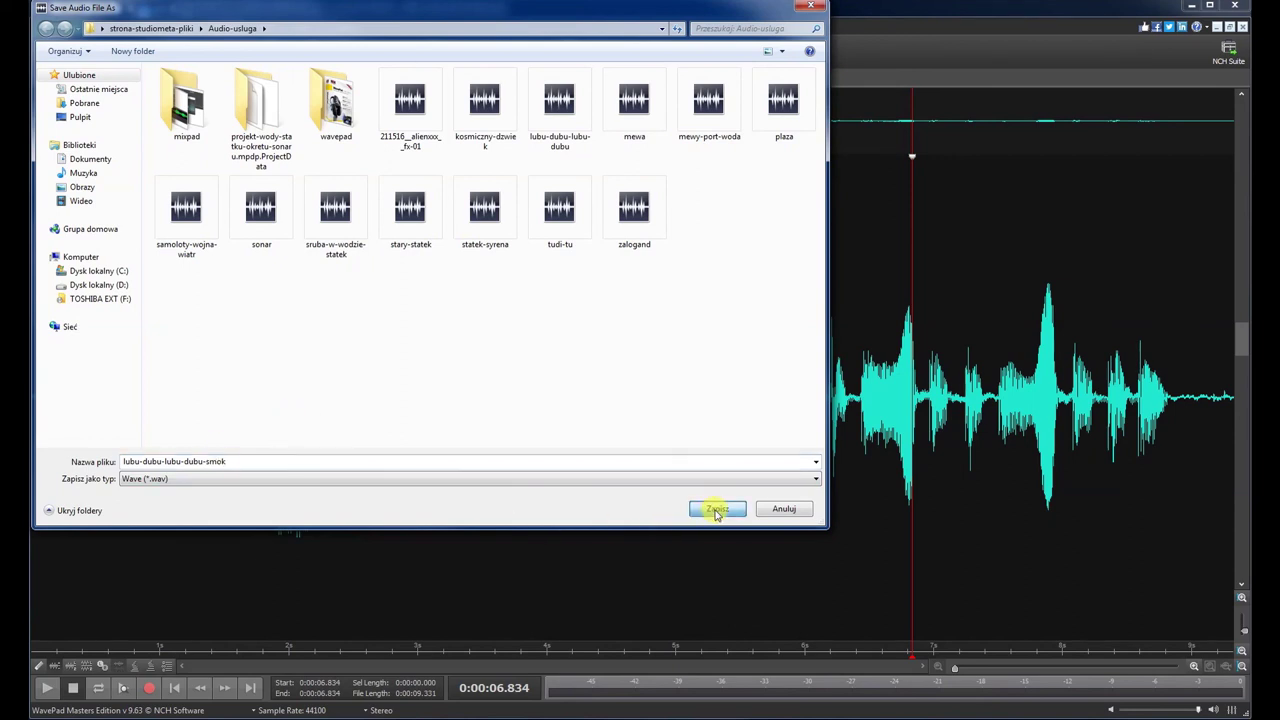
click(665, 455)
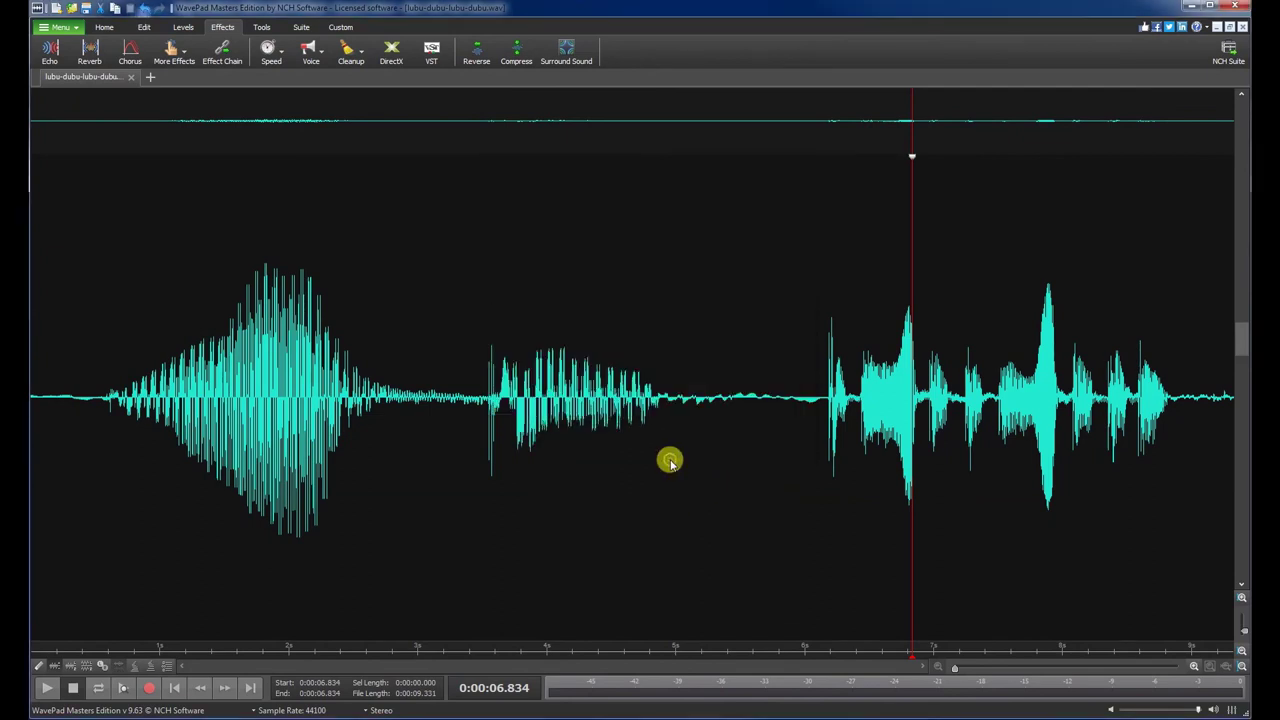